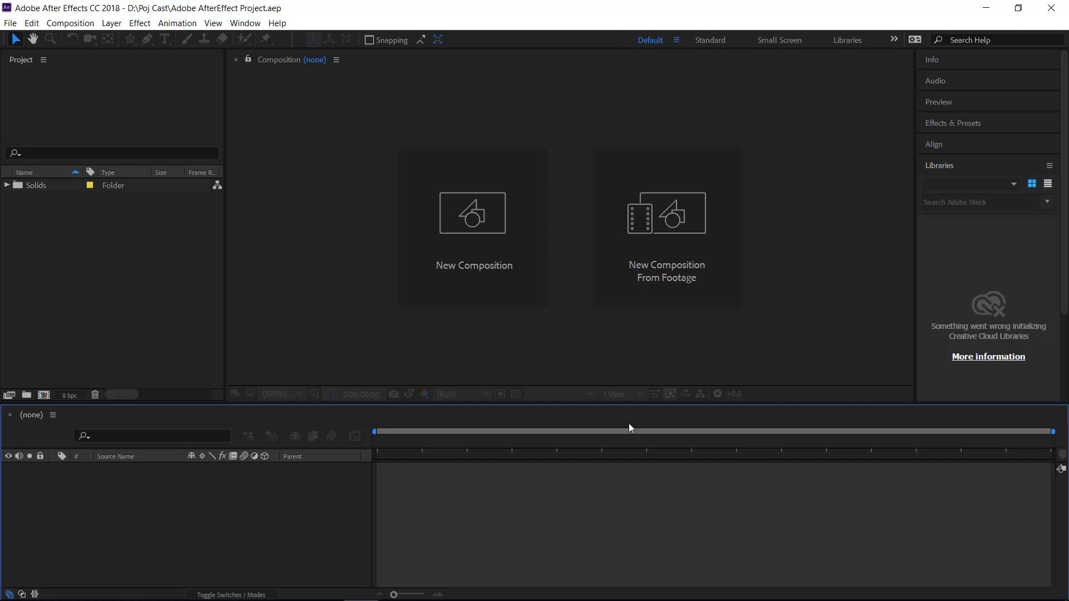
Start a new composition with the HDTV 1080 25 preset and Full resolution
click(472, 215)
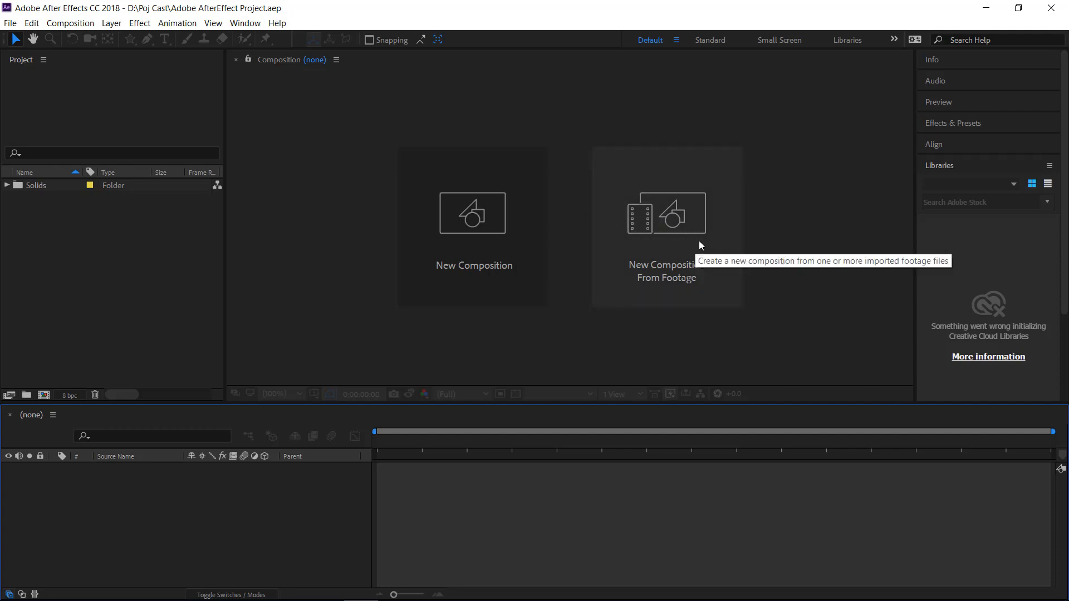
click(478, 224)
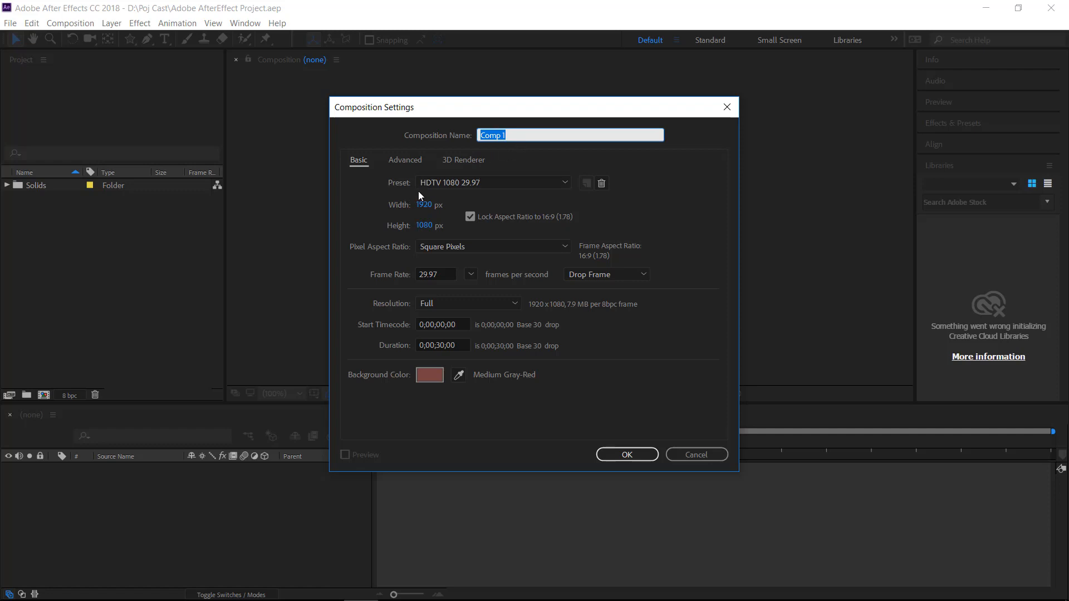
click(564, 183)
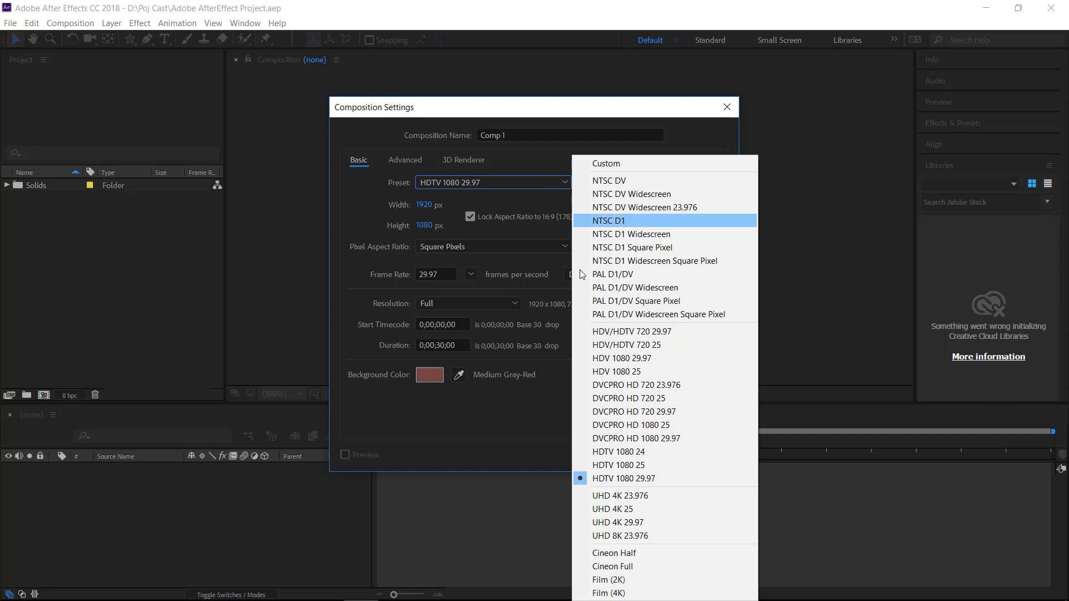
click(649, 466)
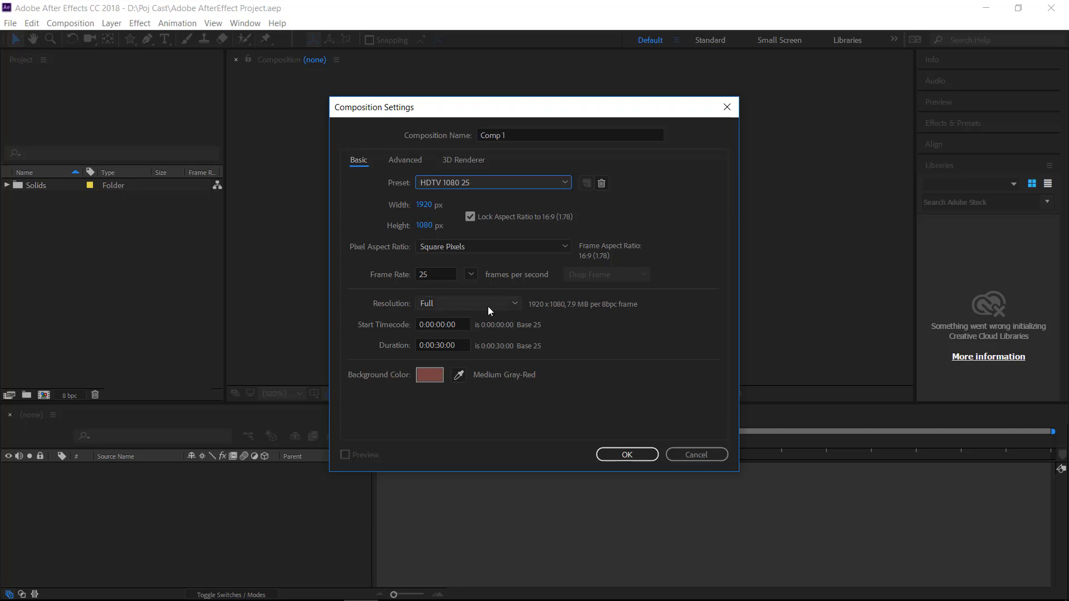
click(519, 303)
click(520, 303)
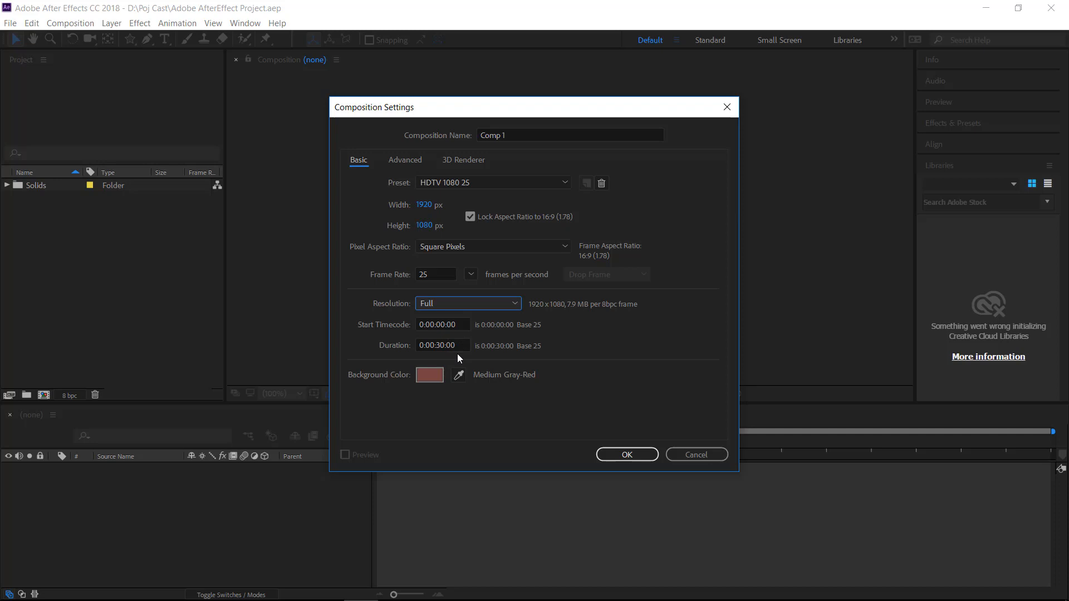
Set the background color to pale gray-red 8B6B6B and create the composition
click(430, 375)
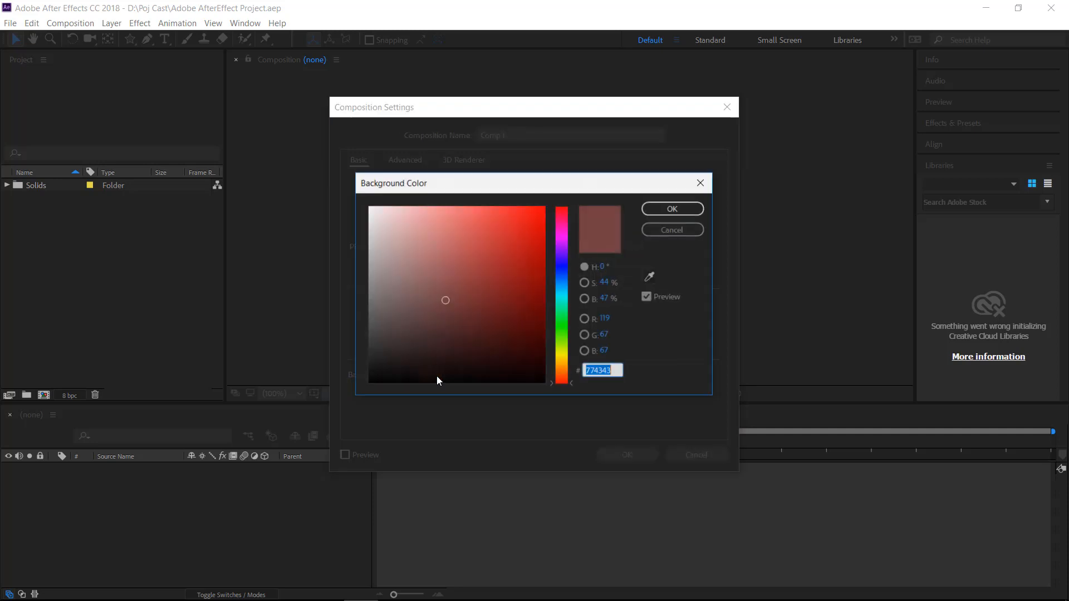
click(409, 286)
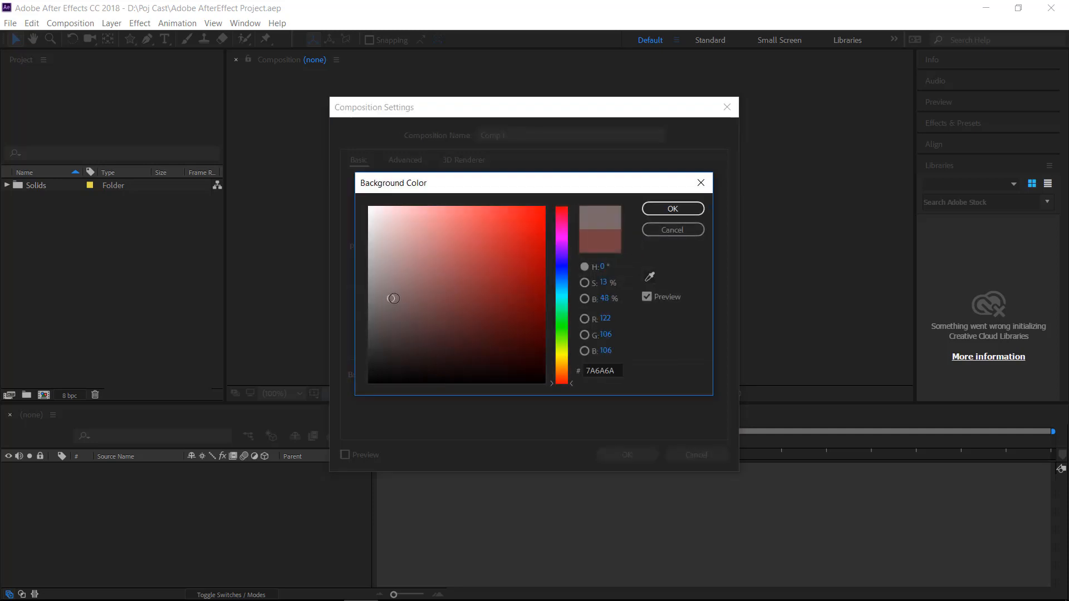
click(660, 209)
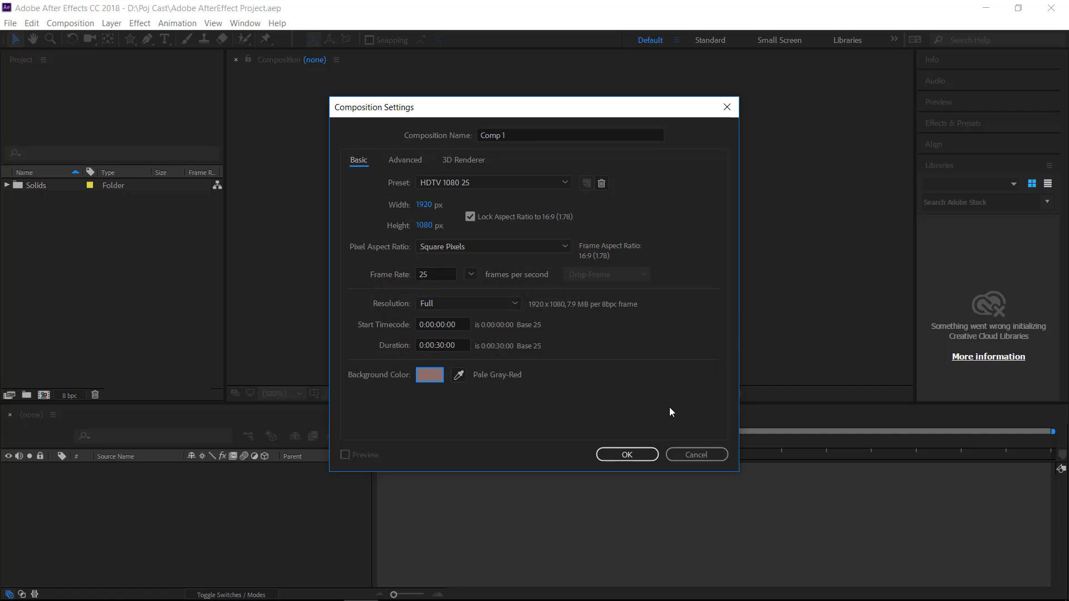
click(646, 455)
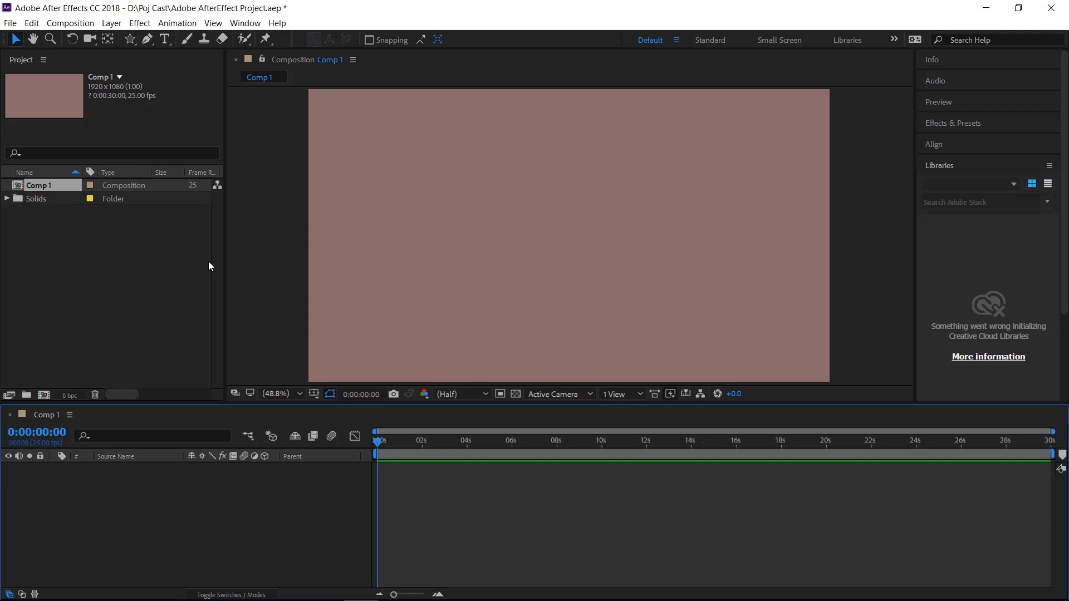
click(299, 393)
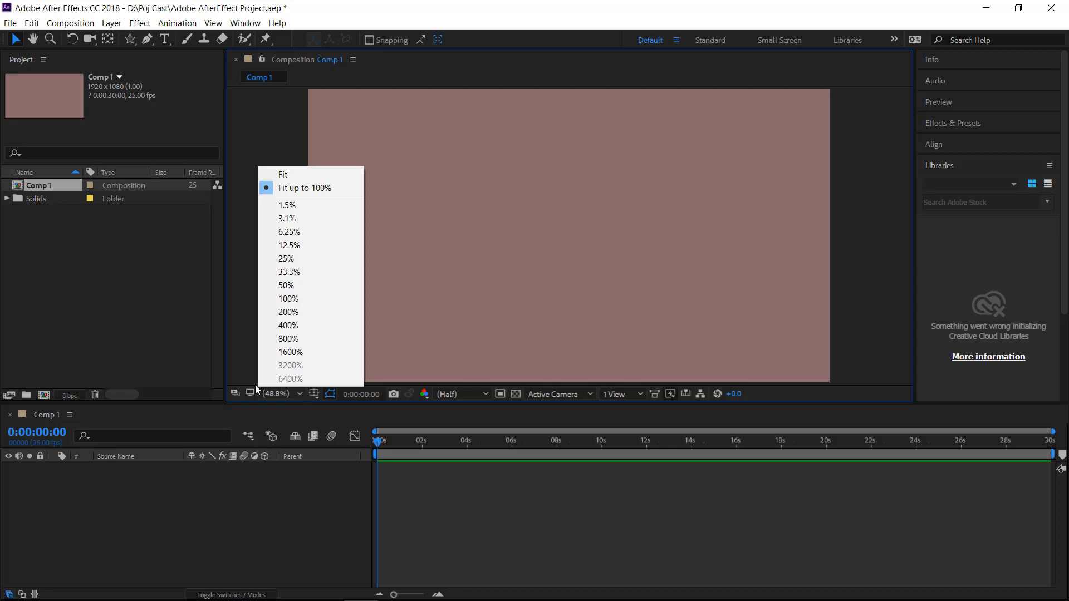
click(242, 362)
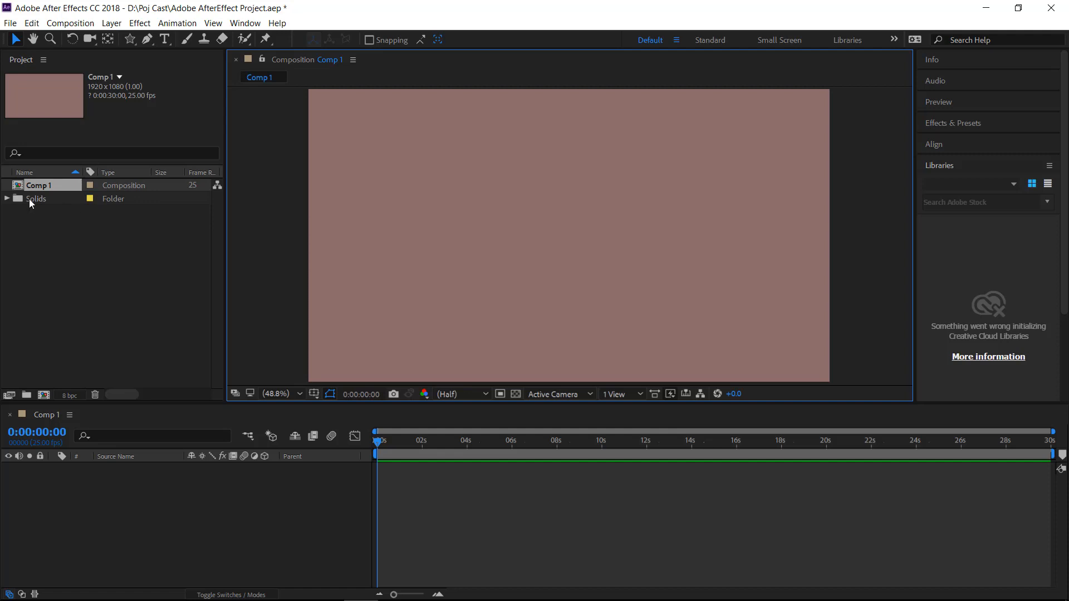
Inspect the contents of the Solids folder and delete the folder from the project
click(6, 200)
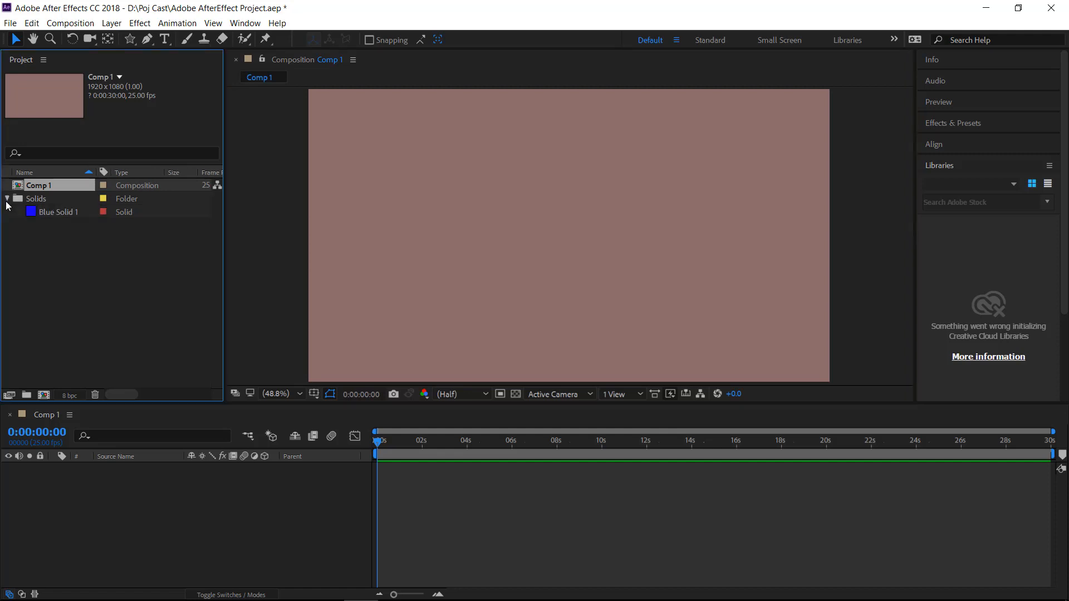
click(7, 199)
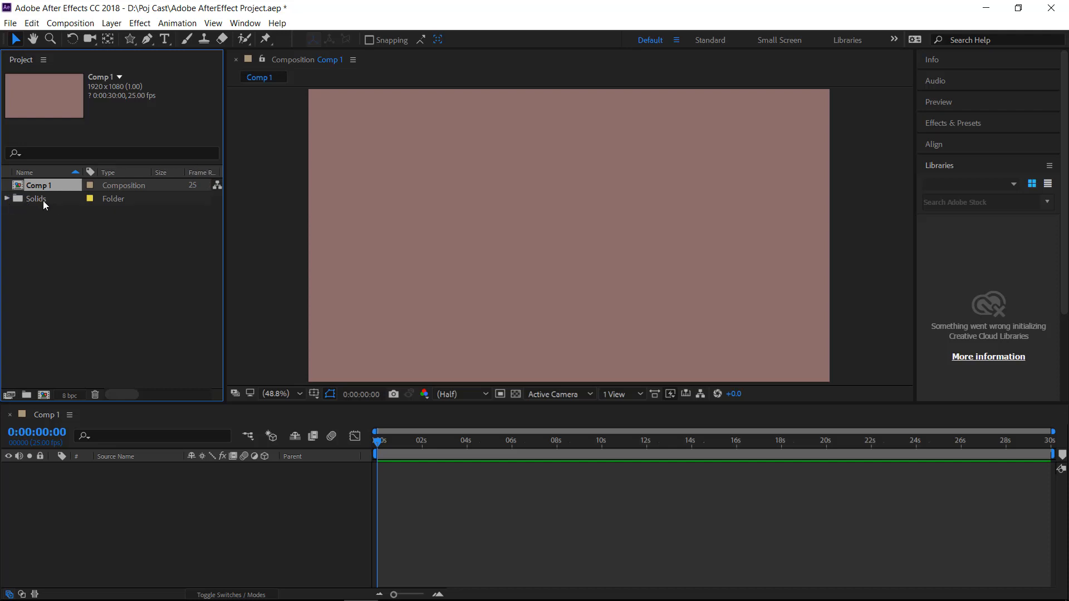
click(111, 199)
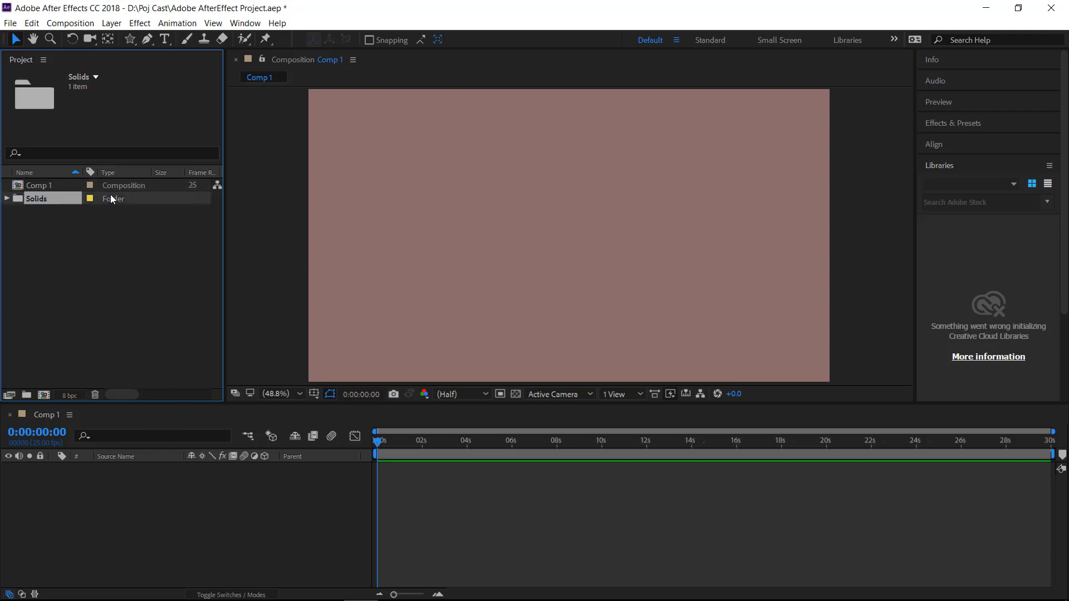
key(Delete)
click(597, 325)
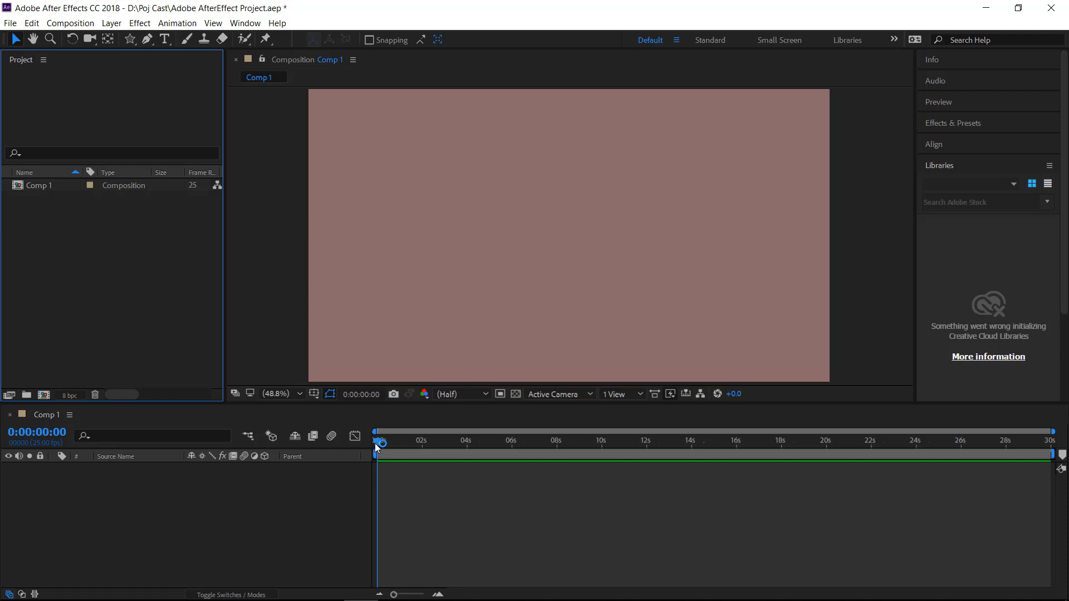
drag(377, 446, 346, 453)
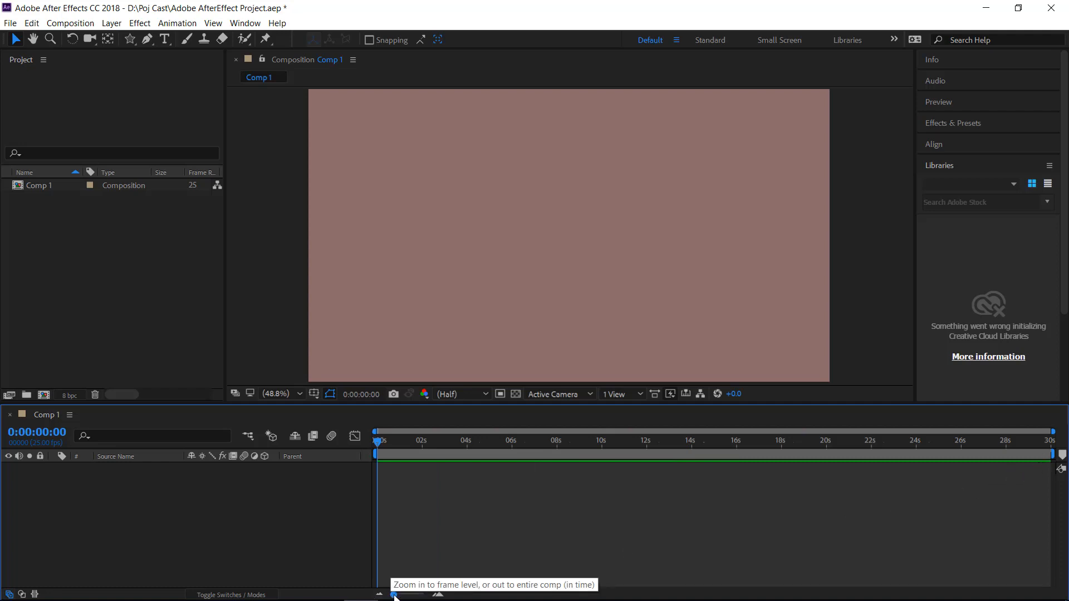
mouse_move(393, 595)
mouse_down()
mouse_move(413, 596)
mouse_move(393, 597)
mouse_up()
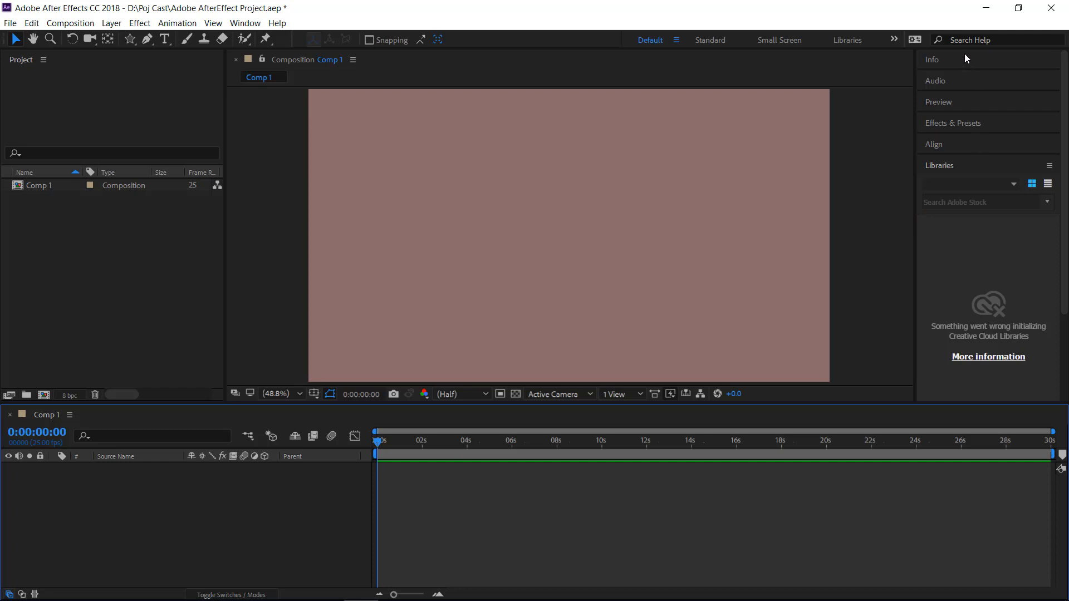
click(822, 141)
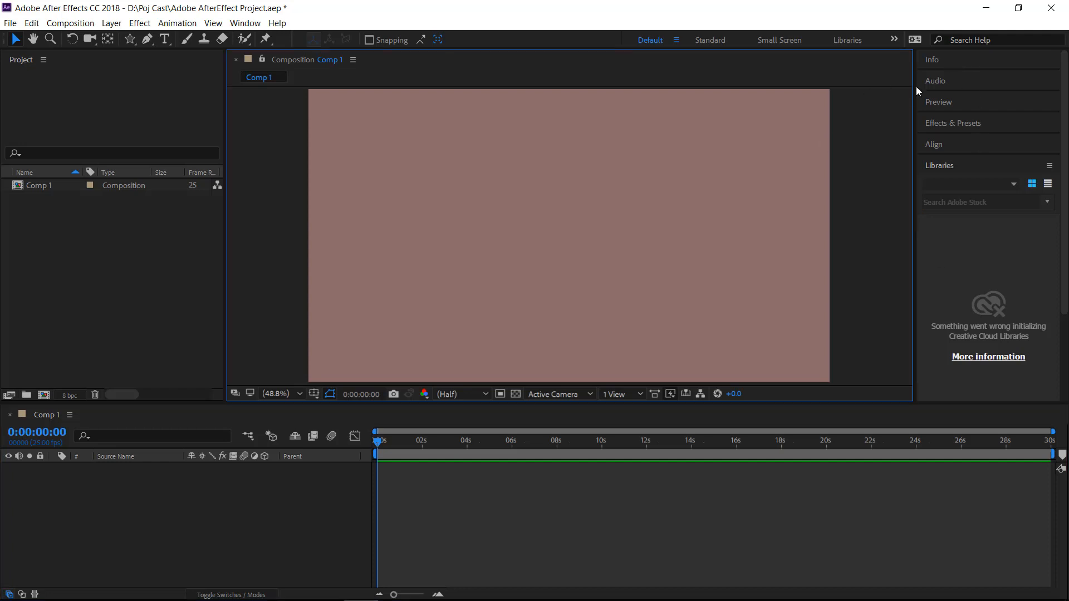
Expand the Info readout and turn on the Title/Action Safe overlay in the composition view
click(933, 60)
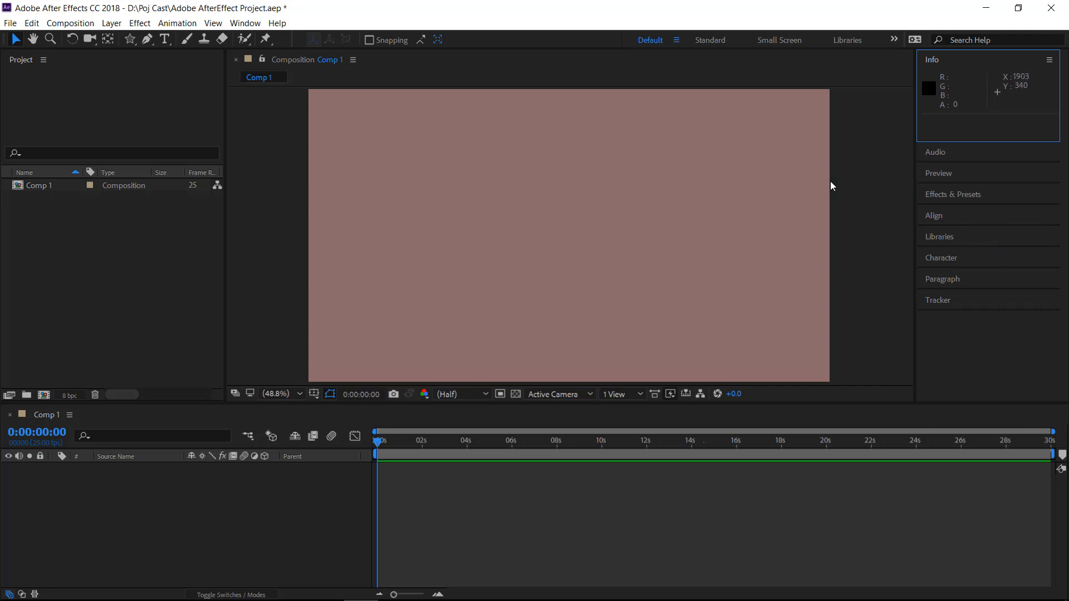
click(314, 394)
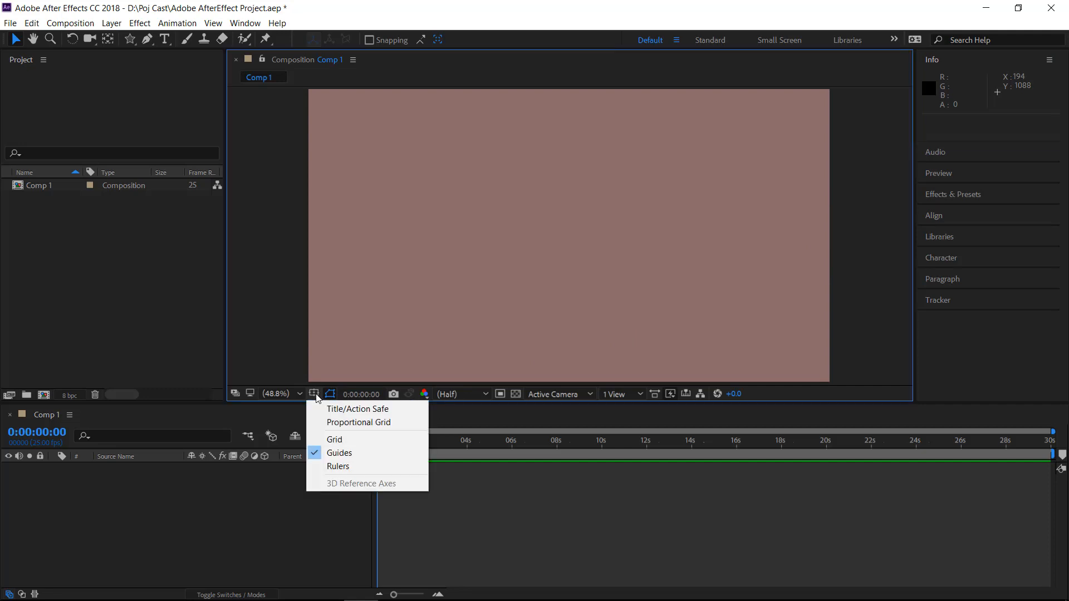
click(359, 412)
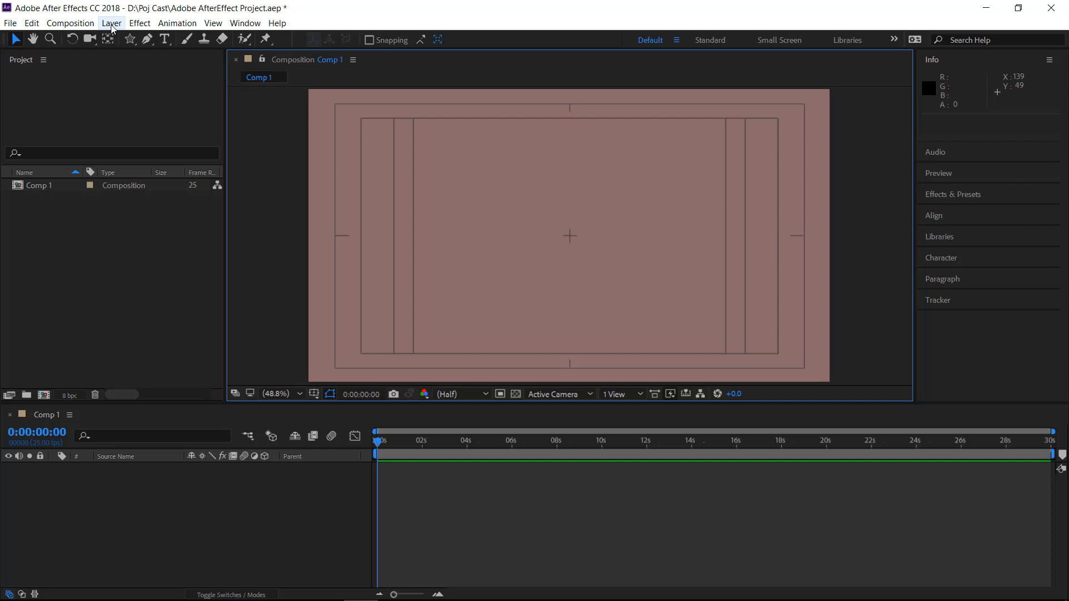
Add a new solid layer in deep blue 2B2098 to the composition
click(112, 25)
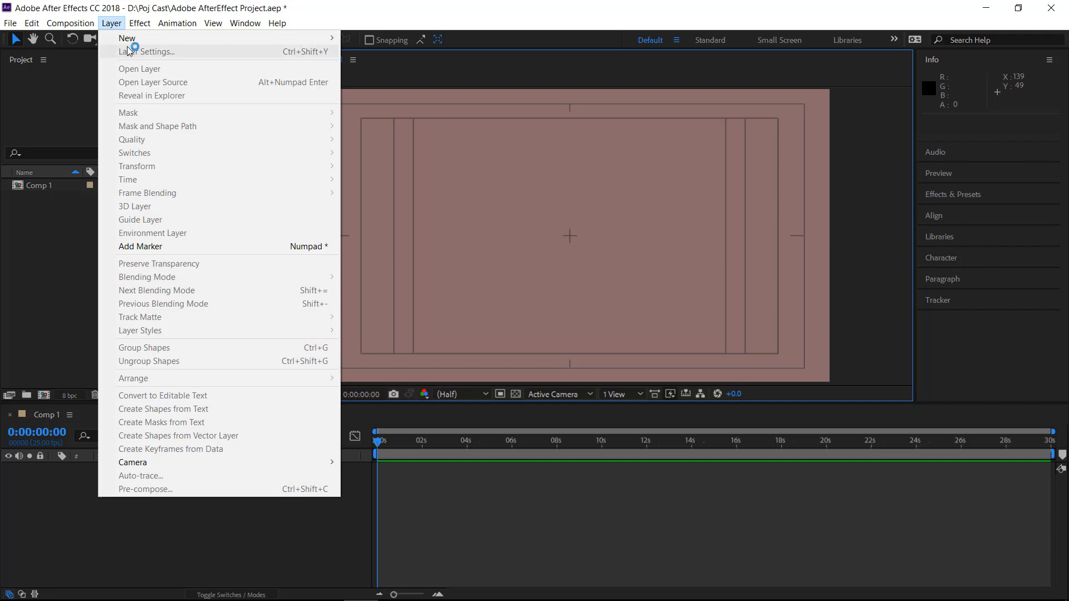
mouse_move(134, 39)
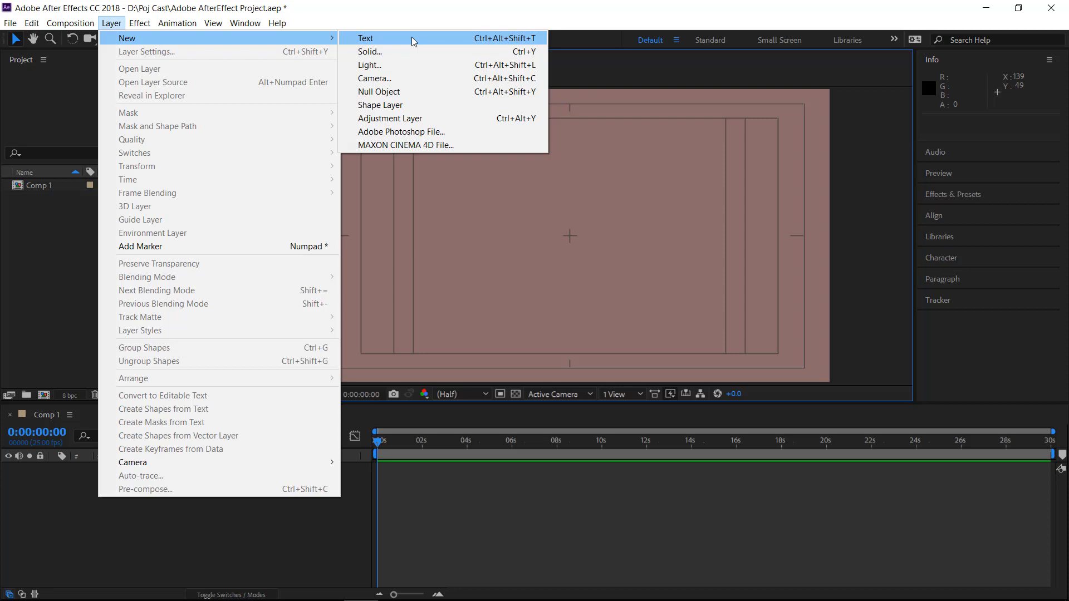
click(401, 50)
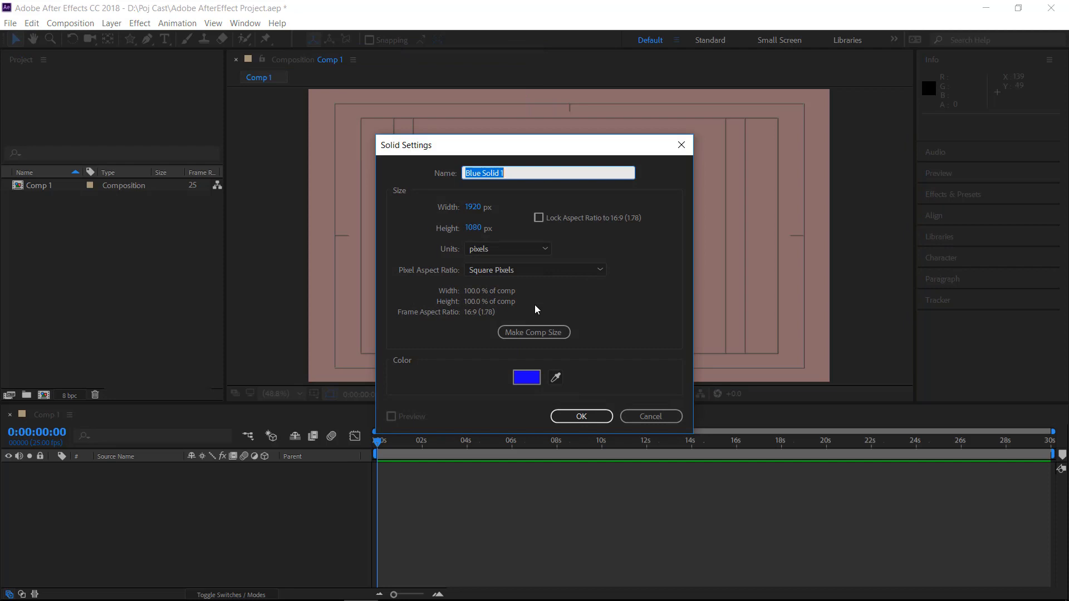
click(525, 379)
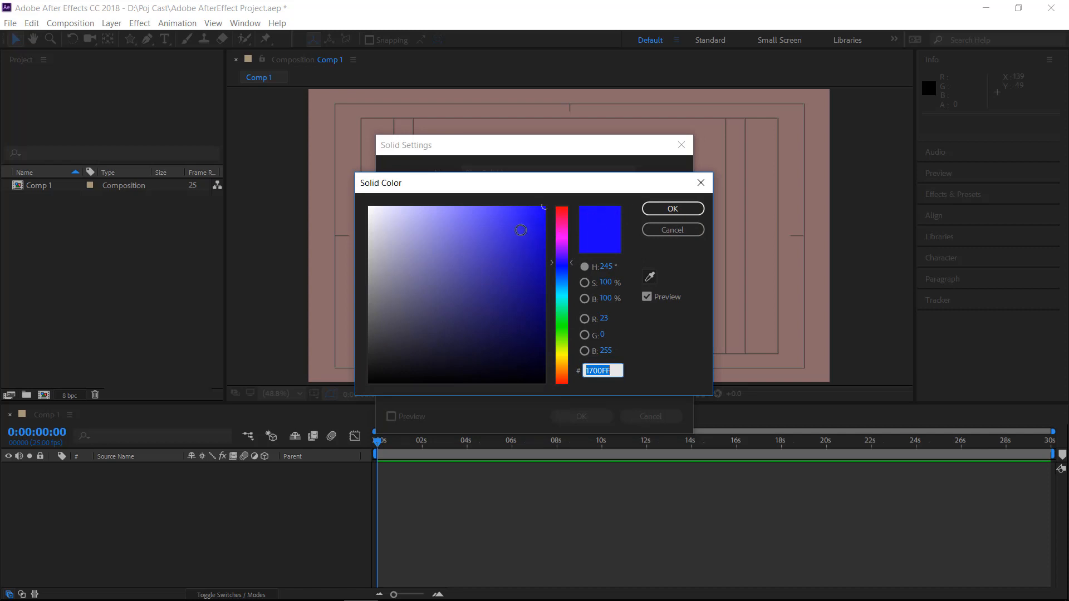
click(508, 277)
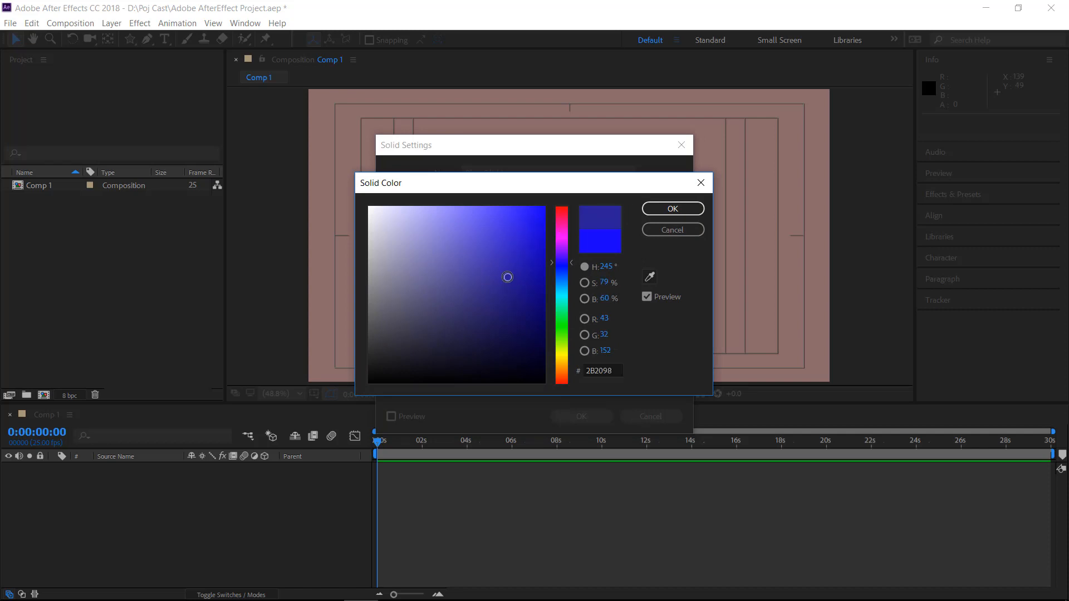
click(674, 209)
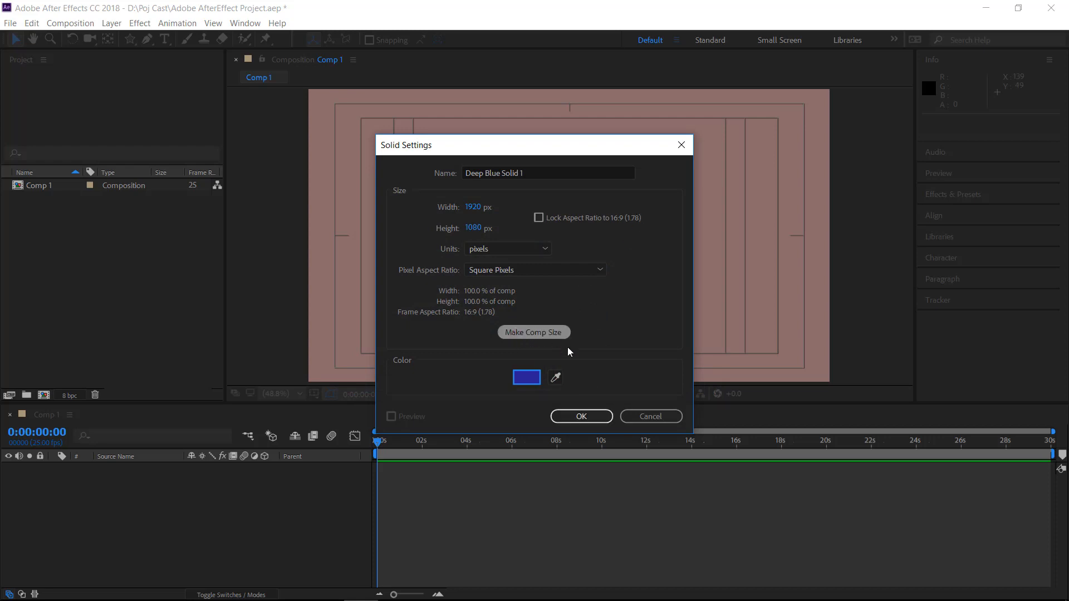
click(584, 418)
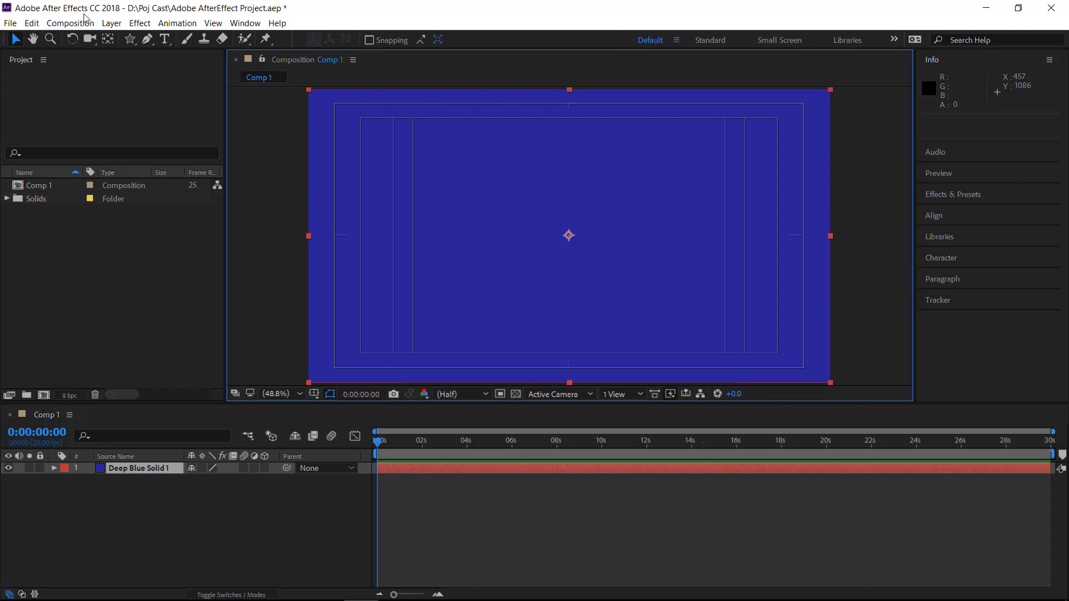
Draw a five-pointed star mask on the blue solid with the Star tool, in the frame's upper-left area, adjusting its point count and size
click(130, 40)
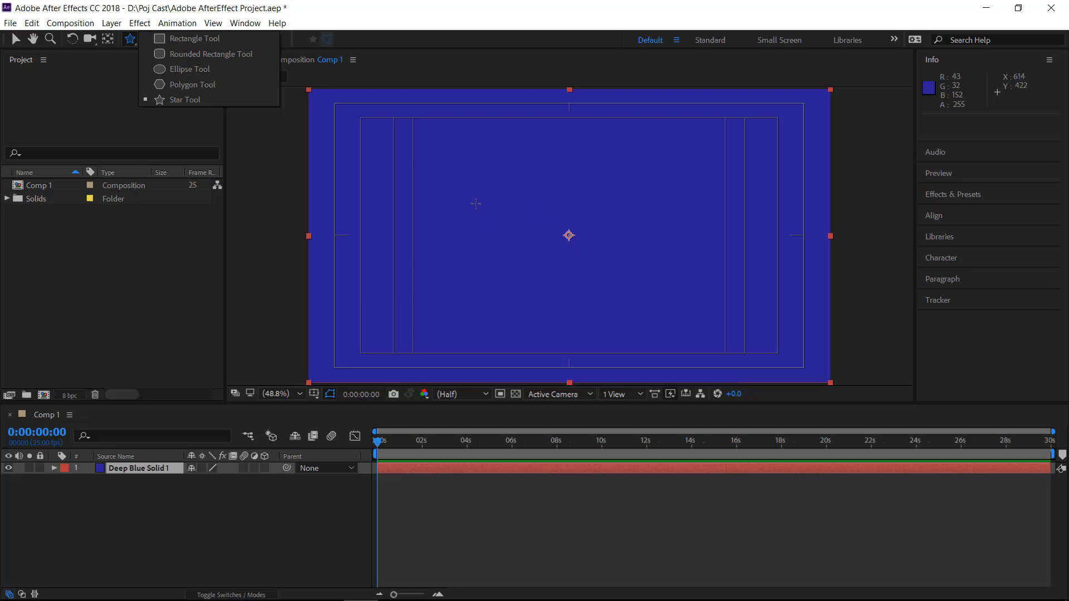
drag(476, 204, 504, 241)
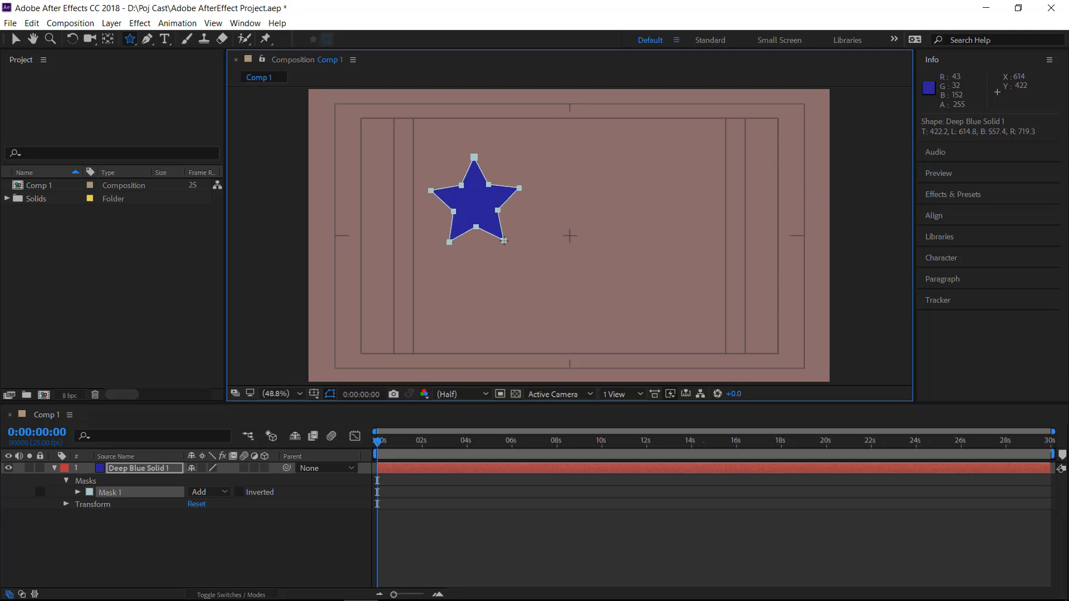
key(Up)
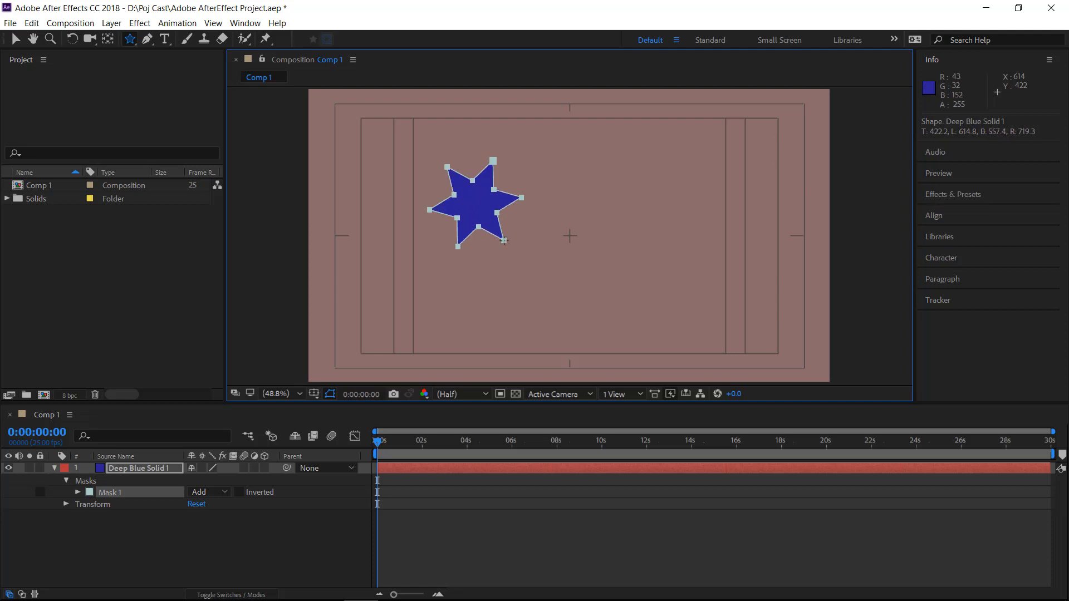
key(Up)
key(Up)
key(Down)
key(Down)
key(Down)
drag(504, 241, 513, 255)
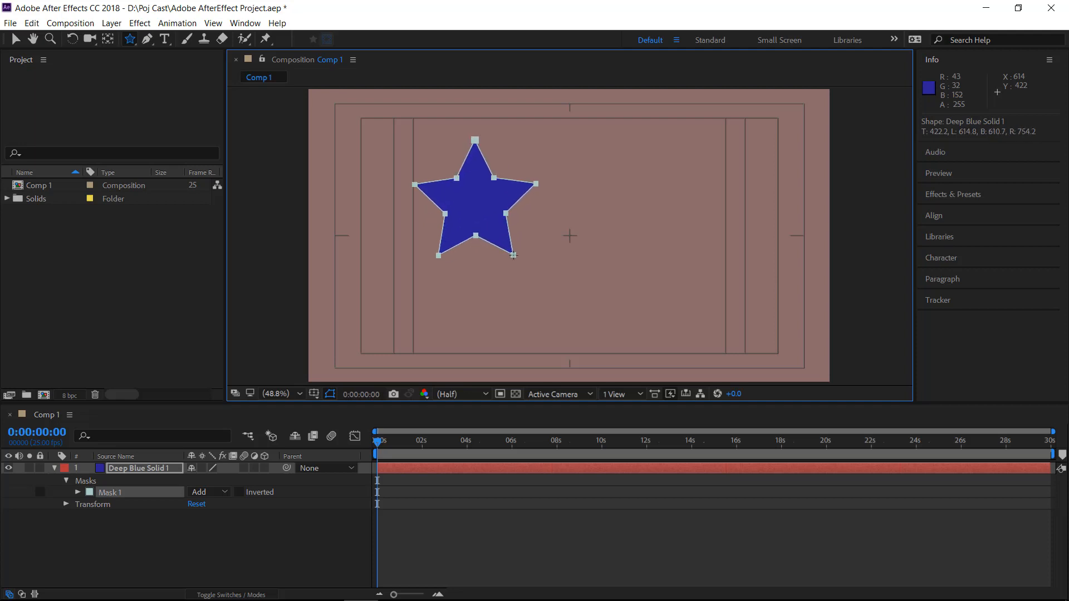
drag(514, 255, 505, 248)
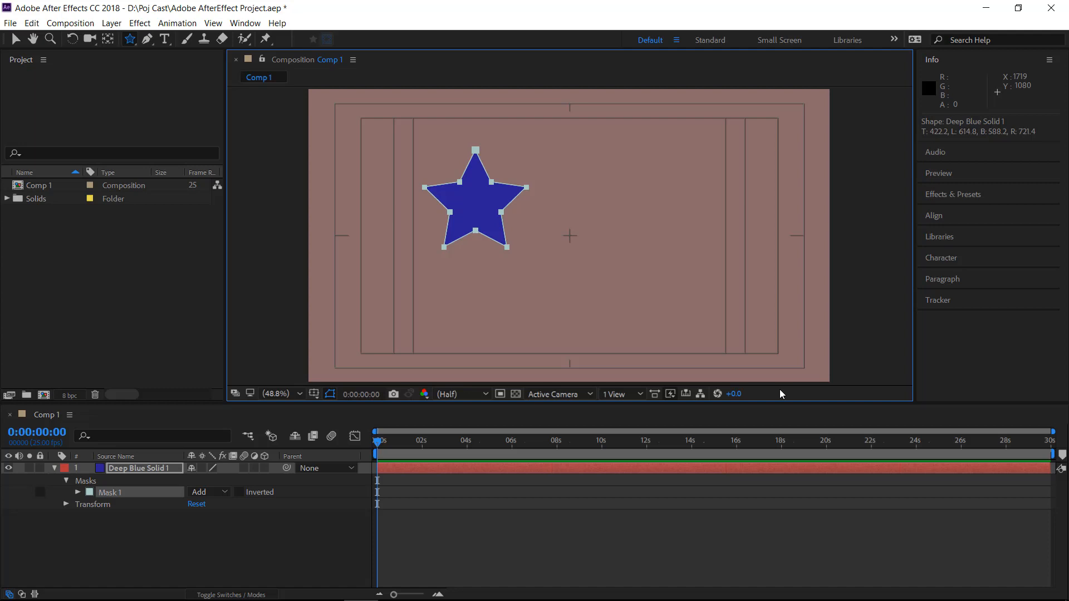
Expand the star layer's mask and Transform properties, then set Position to 1087, 540 and Scale to 85%
click(77, 493)
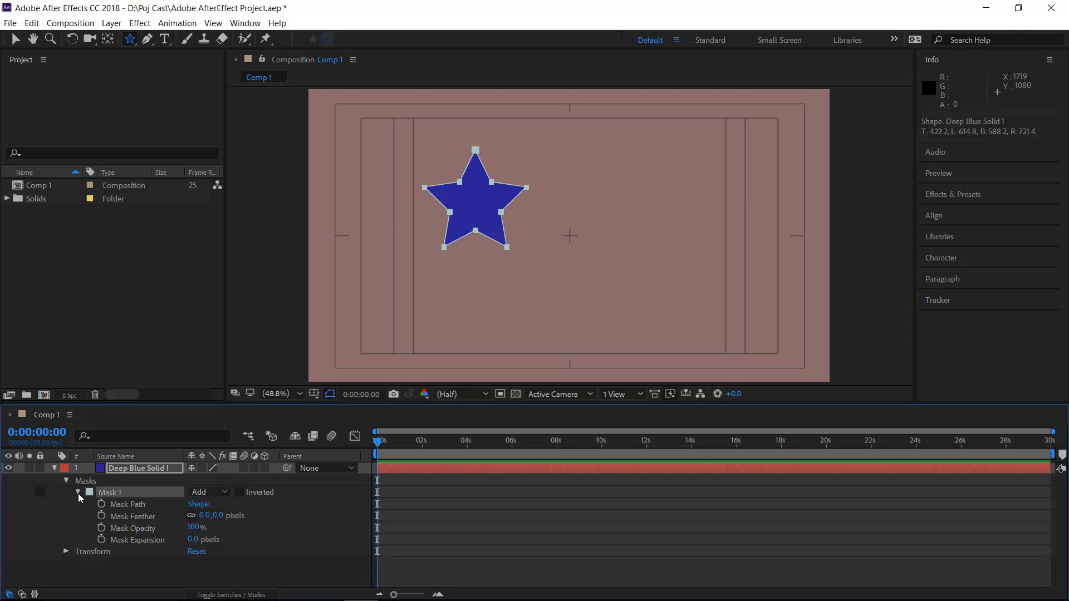
click(66, 551)
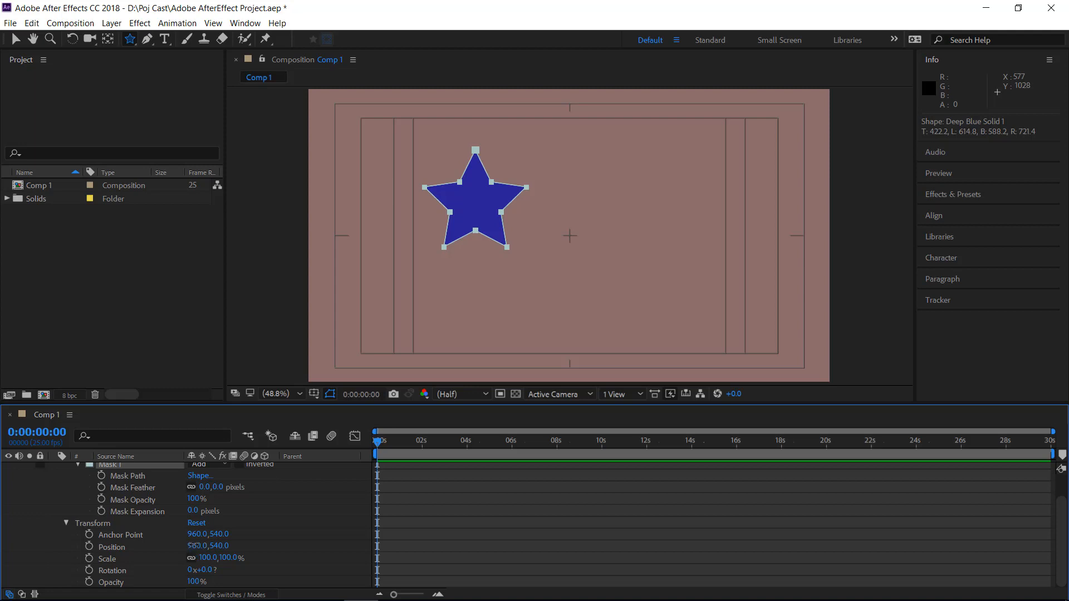
drag(195, 549, 287, 545)
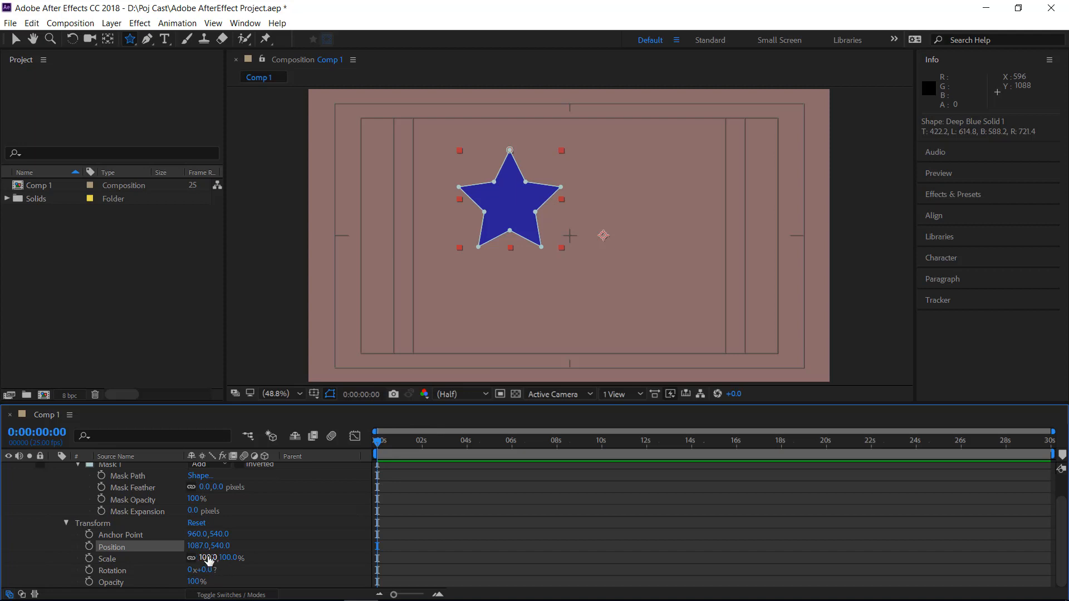
drag(209, 563, 199, 560)
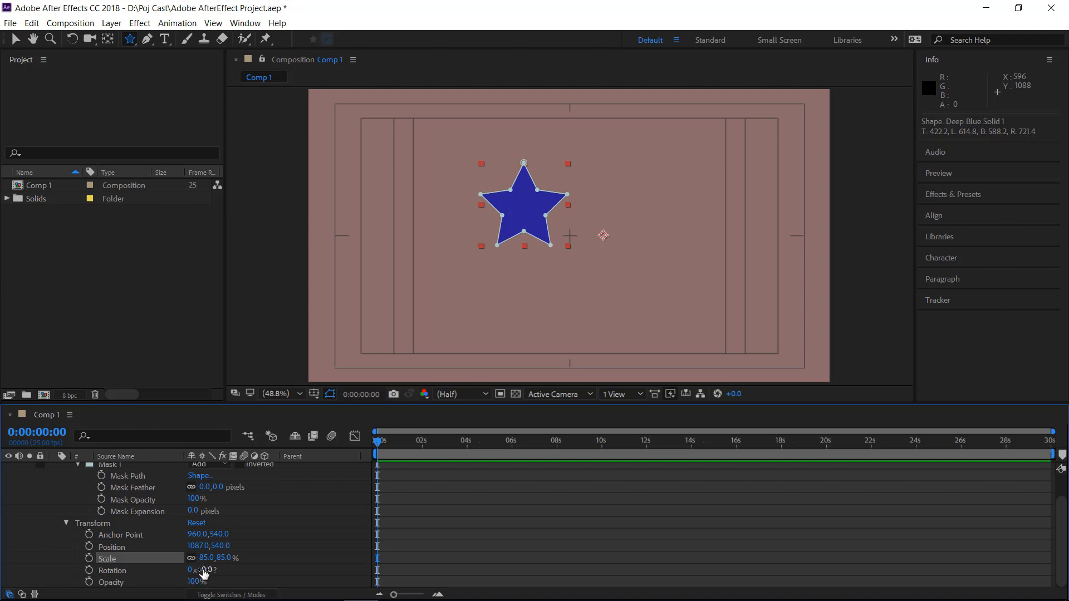
Try a rotation of -15° on the star layer and undo it
drag(204, 574, 244, 593)
drag(232, 595, 225, 599)
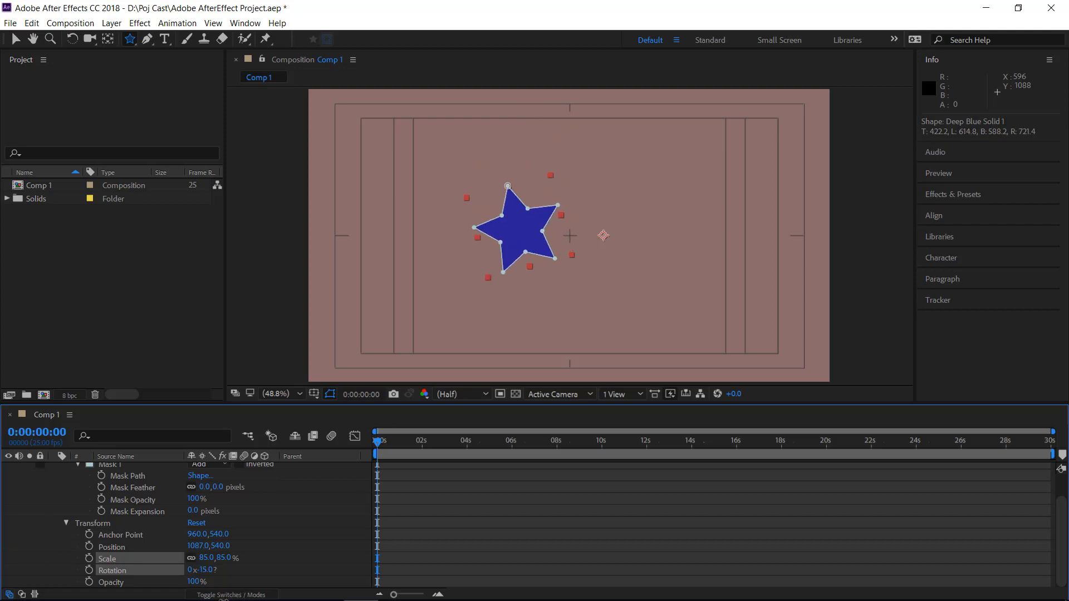
mouse_move(223, 600)
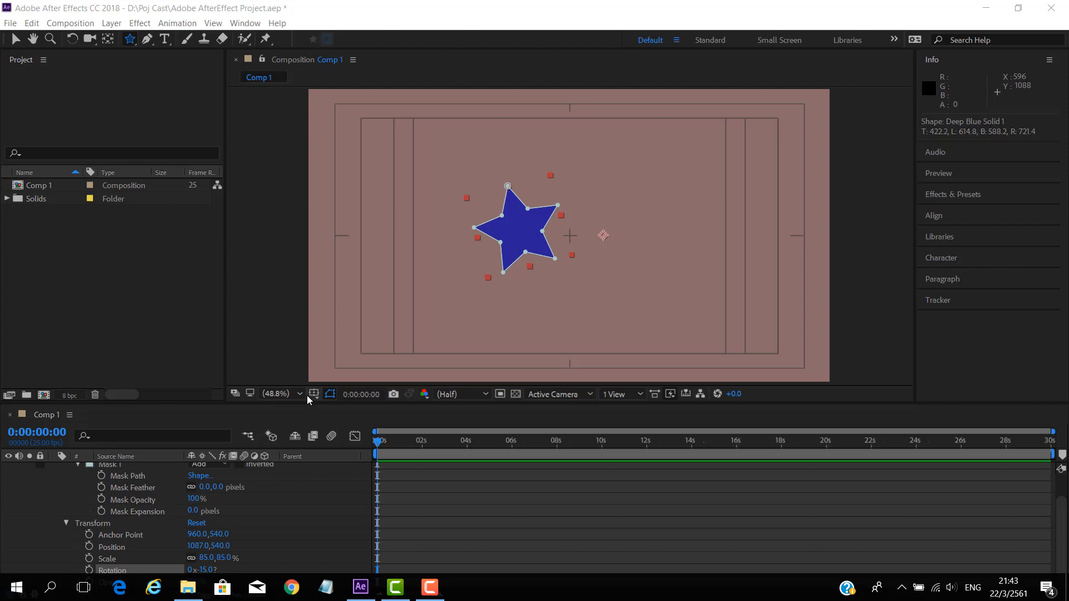
click(32, 23)
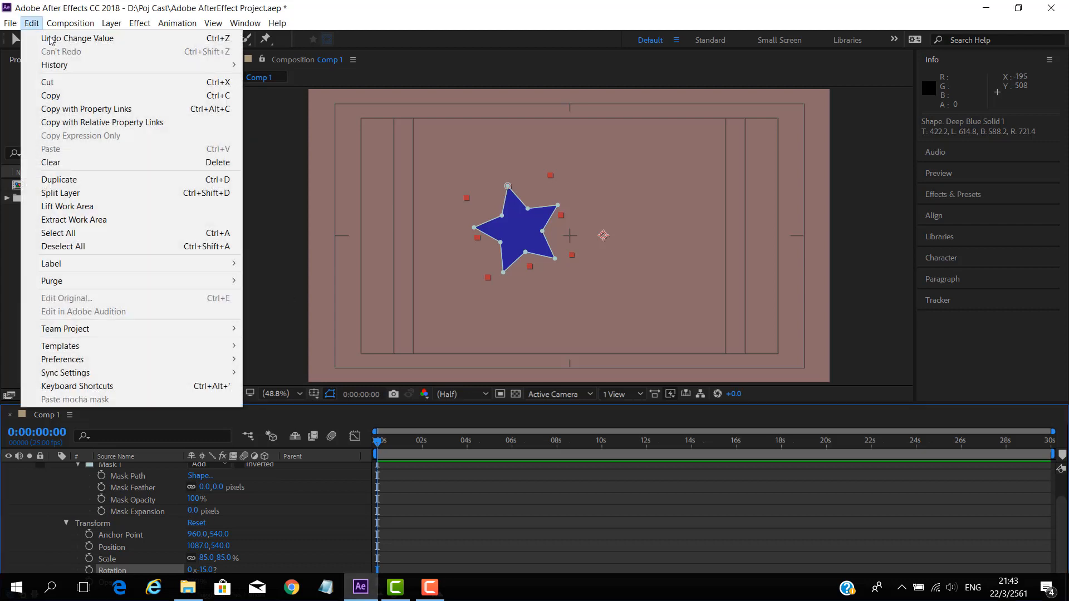
click(51, 38)
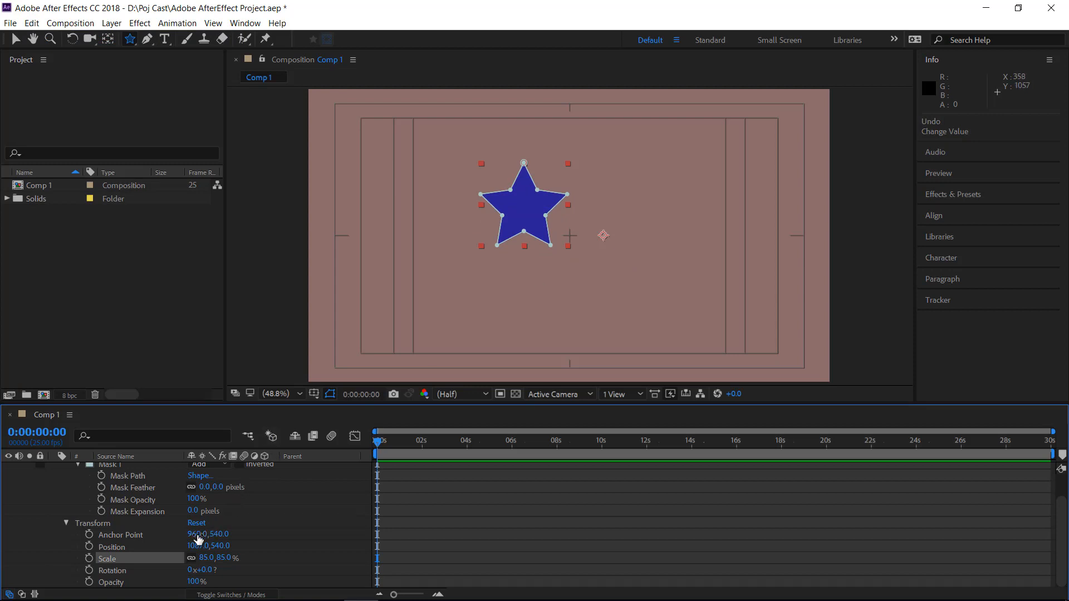
Try moving the layer's Anchor Point to 618, 417 and rotating the star 5°
drag(196, 535, 20, 587)
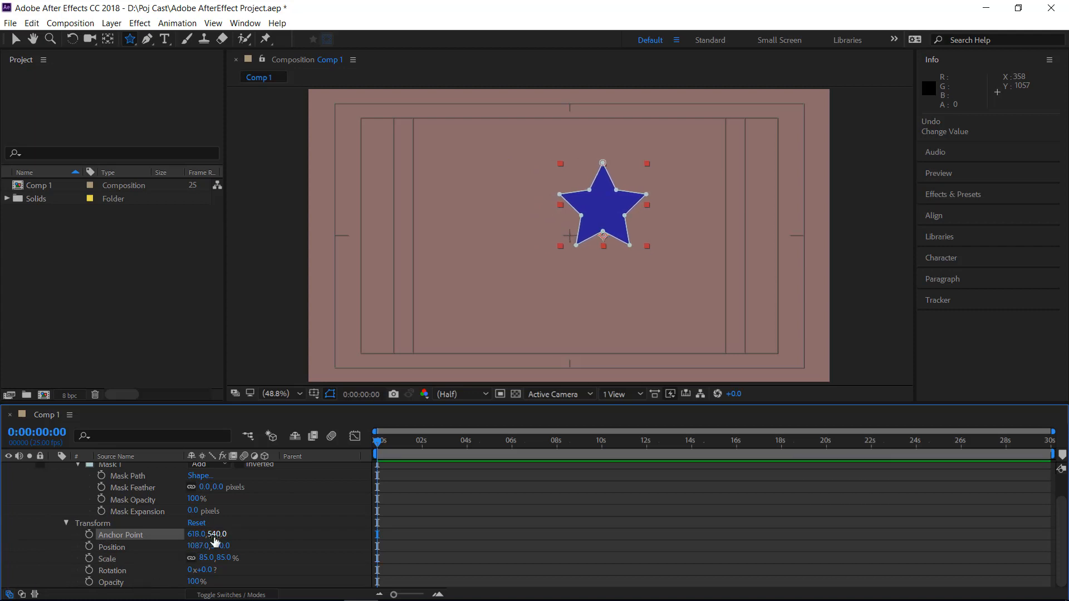
drag(217, 535, 131, 535)
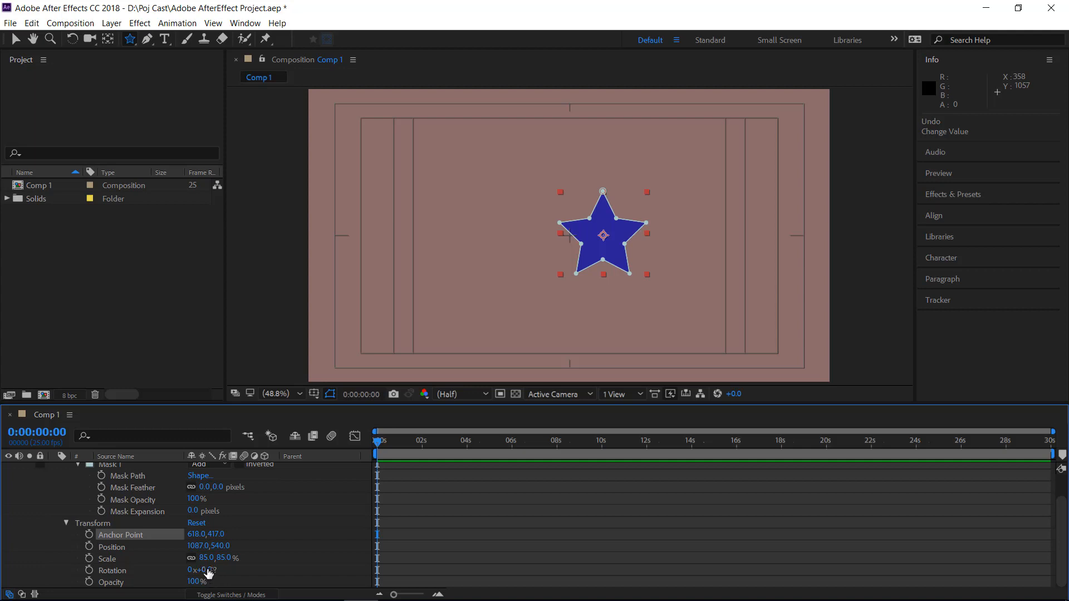
drag(208, 573, 221, 569)
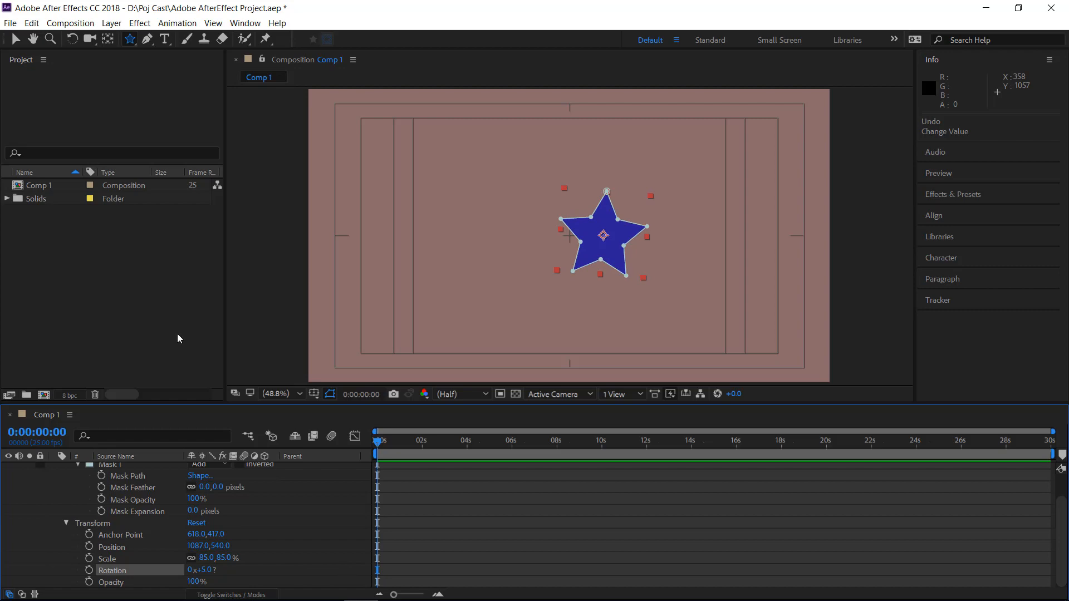
Undo the star's rotation and both anchor point changes
click(32, 22)
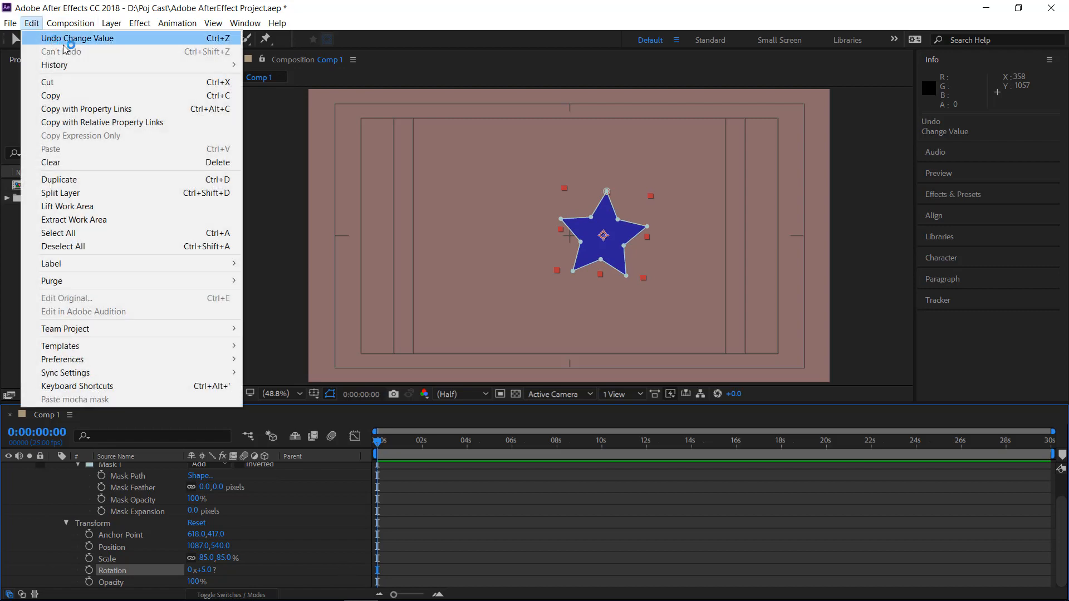
click(72, 37)
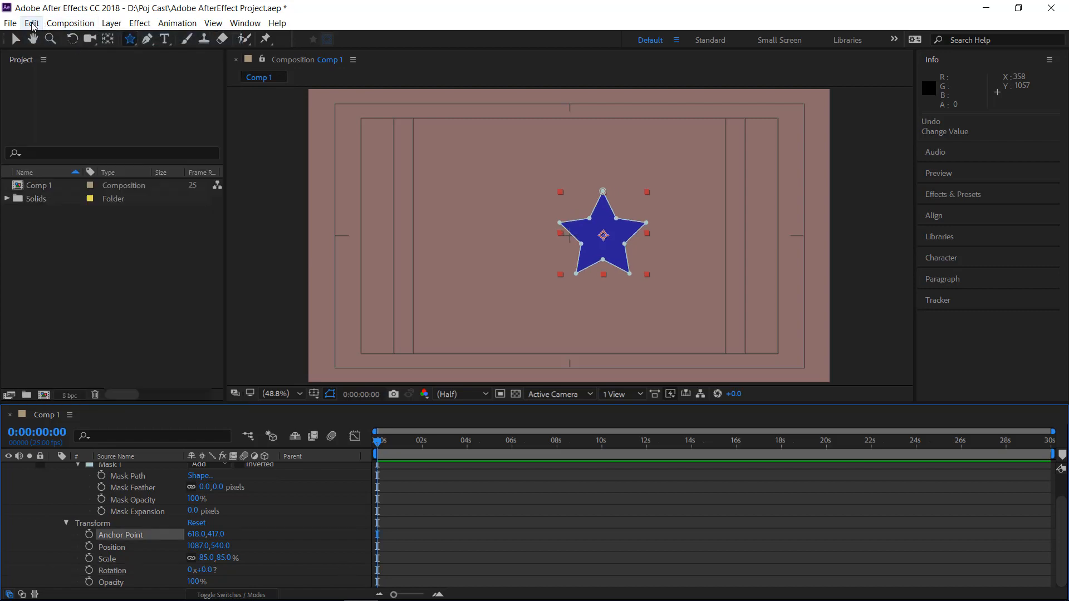
click(32, 23)
click(54, 41)
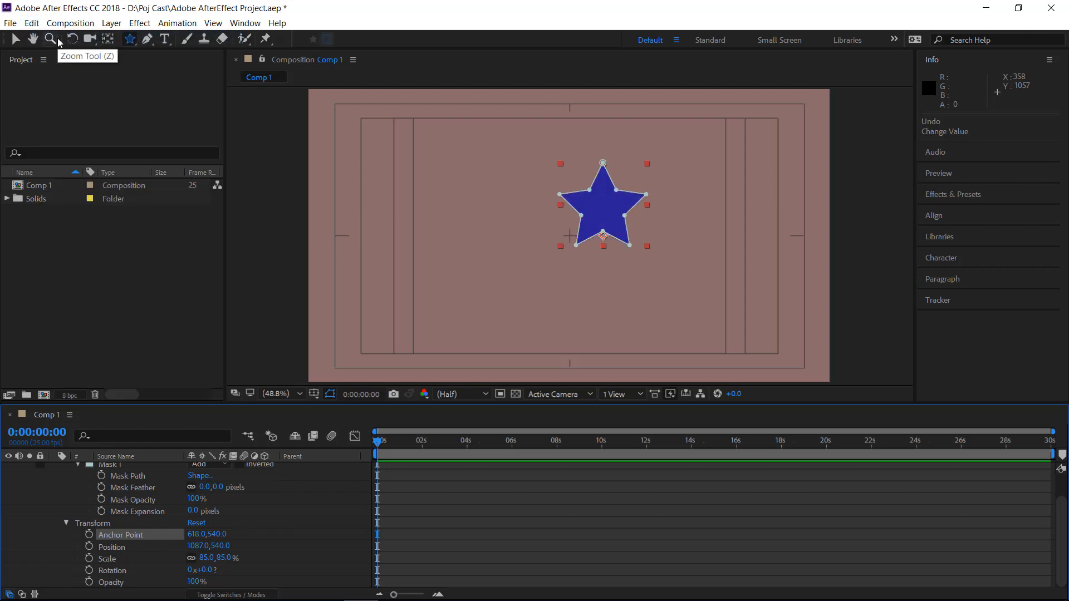
click(32, 23)
click(50, 40)
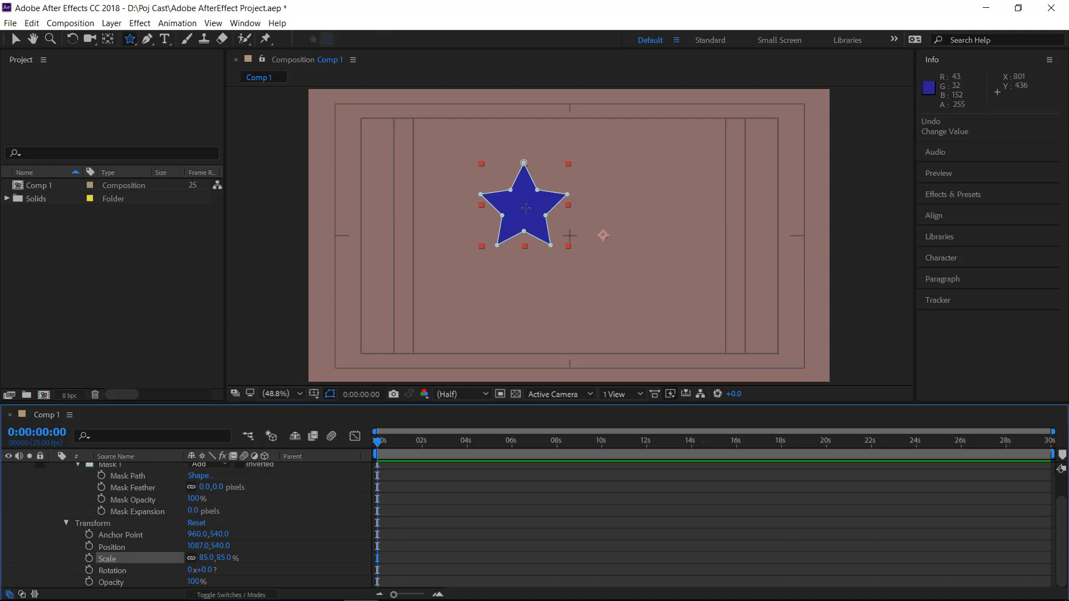
click(526, 209)
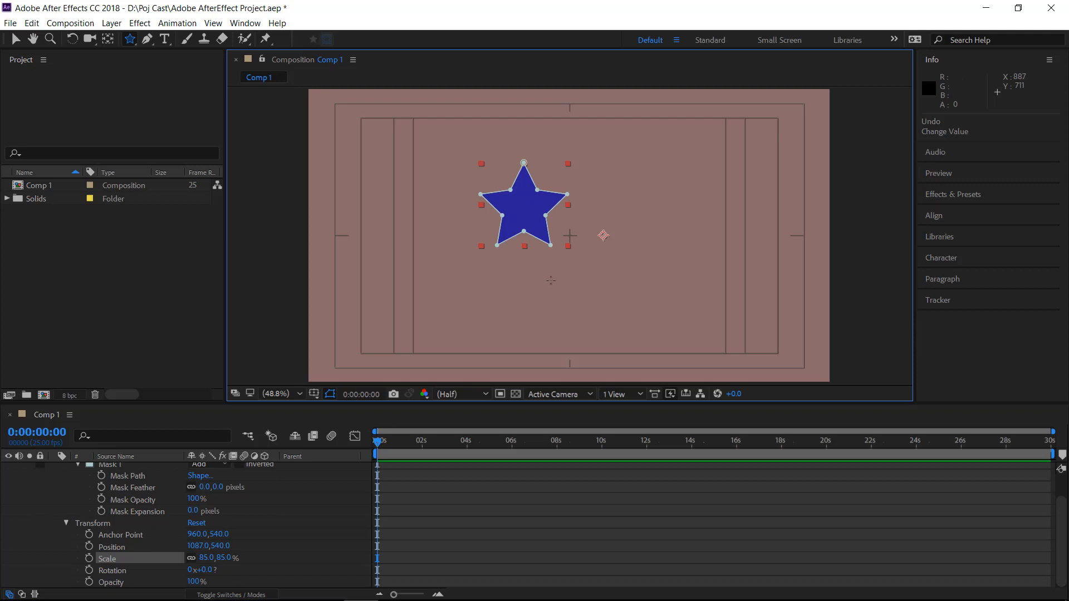
drag(604, 235, 522, 206)
key(ctrl+z)
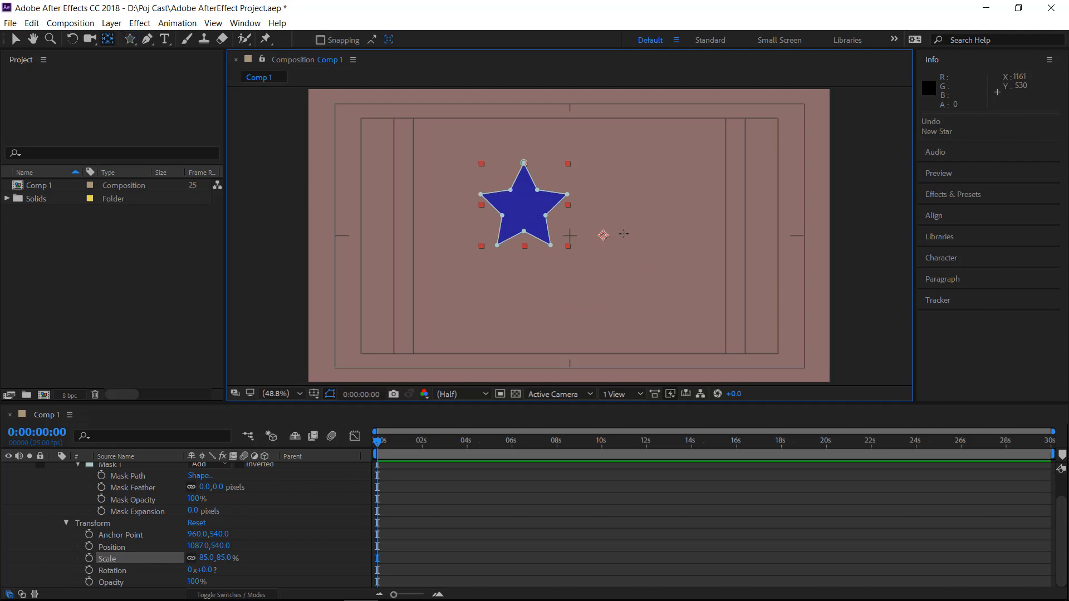
Move the layer's anchor point to the centre of the star with the Pan Behind tool, at about 617.6, 426.7
key(y)
drag(603, 236, 526, 210)
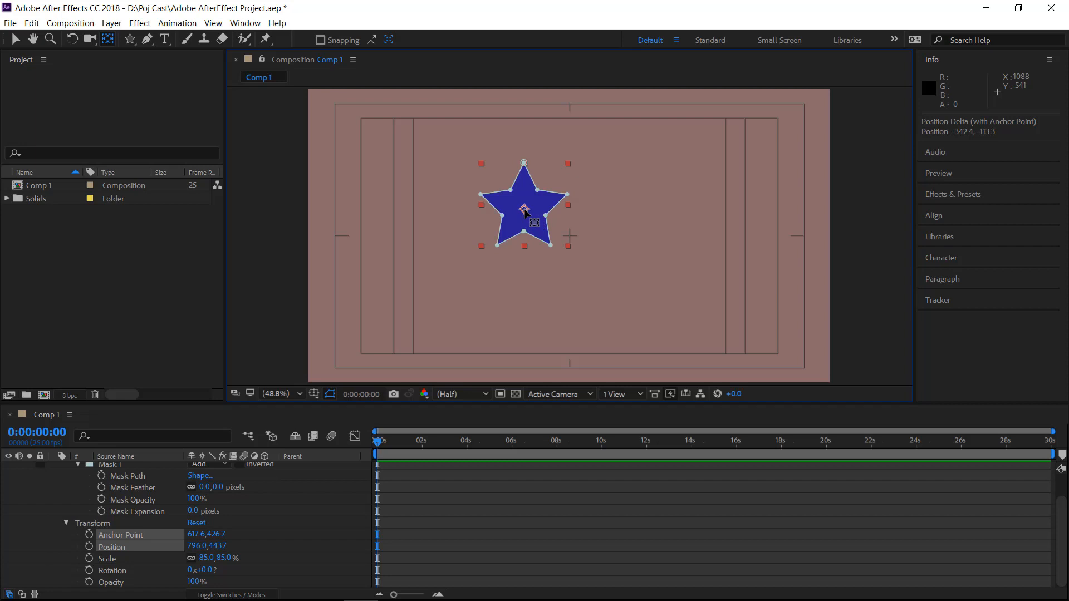
key(q)
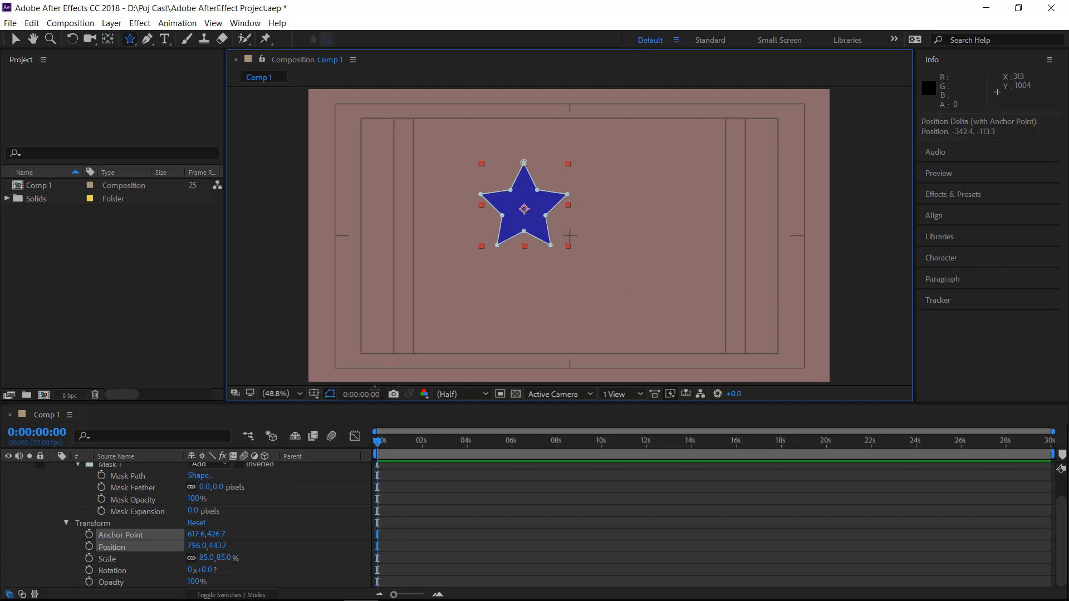
Try rotating the star about its centred anchor point and undo the rotation
mouse_move(206, 599)
mouse_move(209, 569)
mouse_down()
mouse_move(192, 569)
mouse_move(205, 569)
mouse_up()
key(ctrl+z)
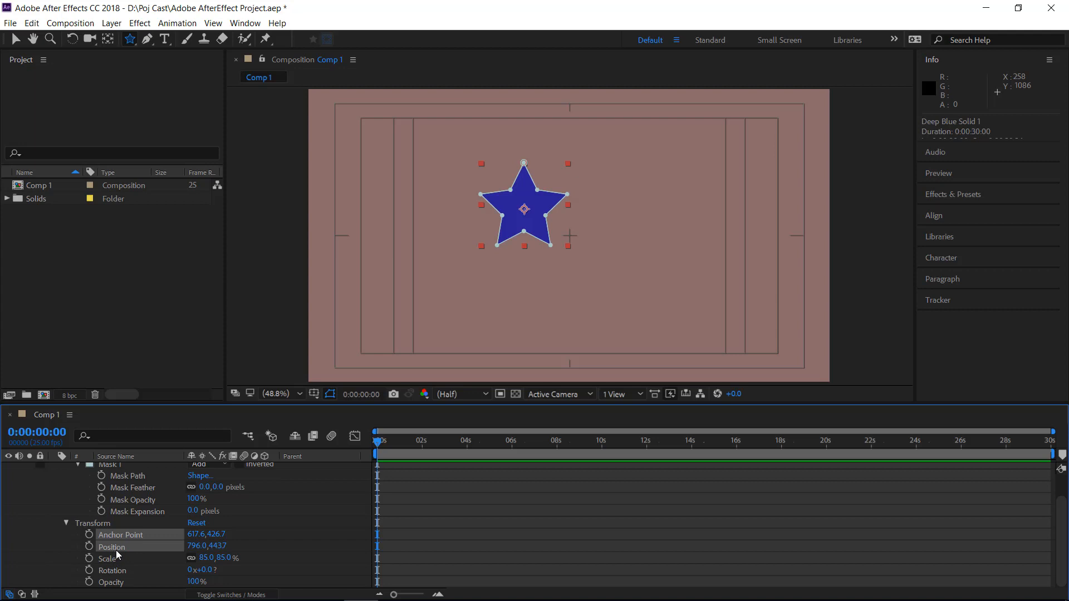
Isolate the layer's Anchor Point, Position, Scale and Opacity properties one at a time, ending with only Position shown
click(97, 524)
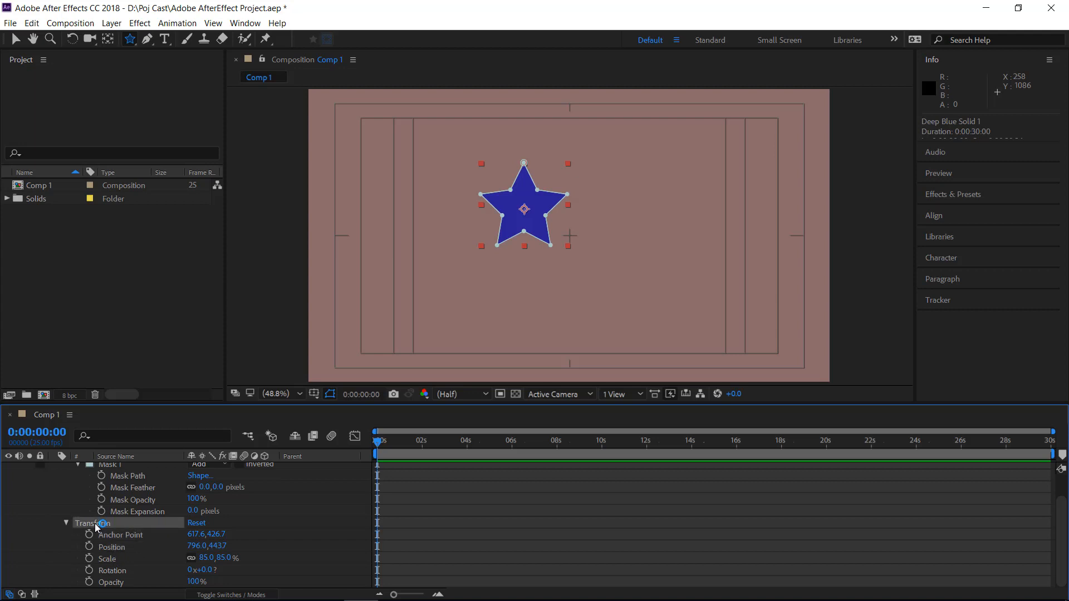
key(a)
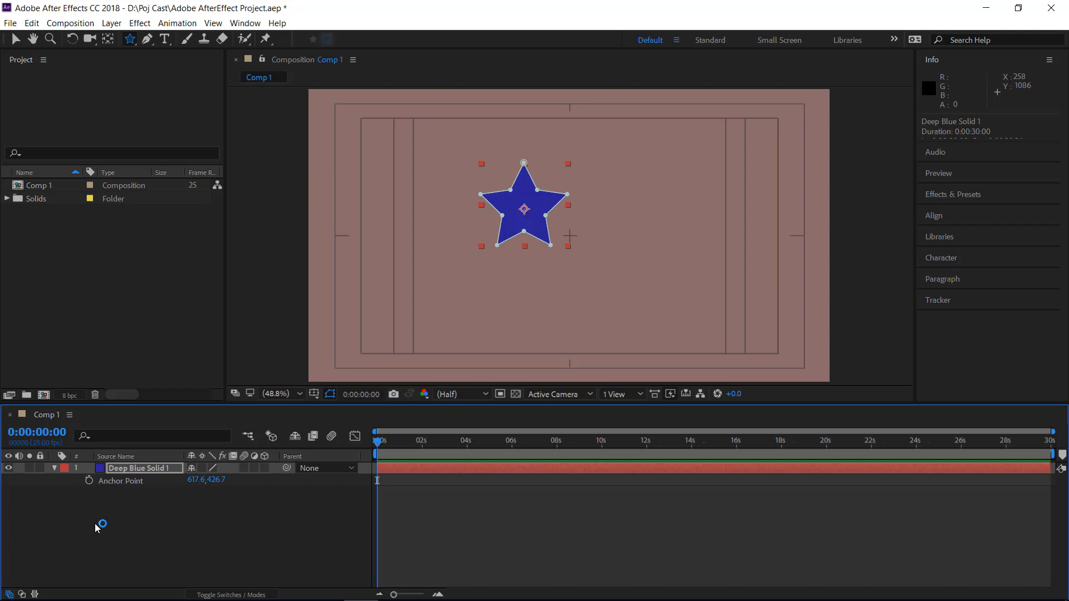
key(p)
key(s)
key(t)
key(p)
Keyframe the star's Position outside the frame's left edge at about -175, 407 at 0 s, and set the current time to 4 s
click(15, 39)
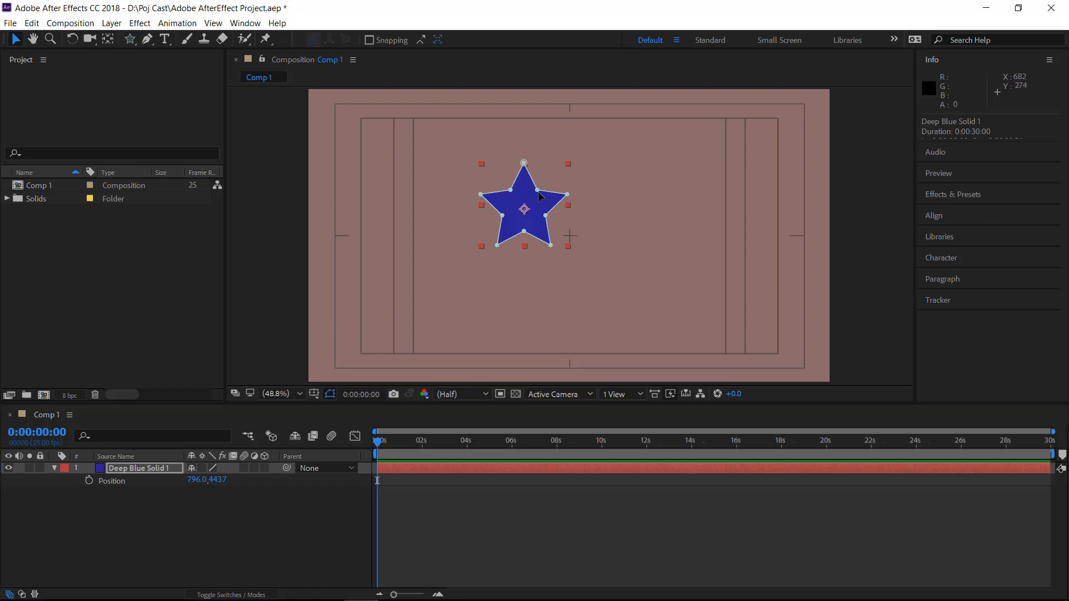
drag(504, 204, 281, 194)
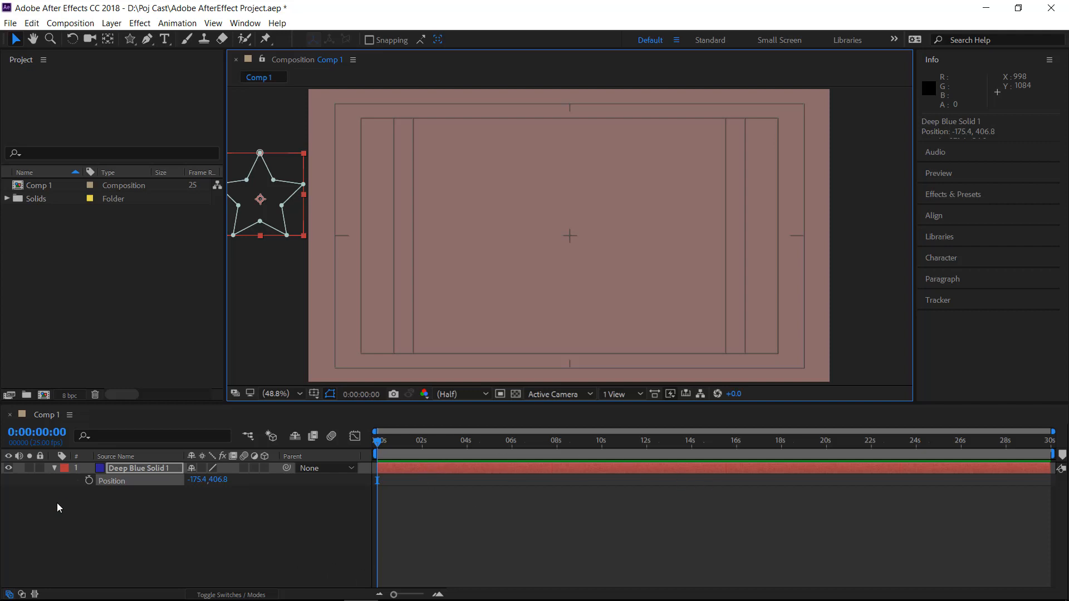
click(88, 480)
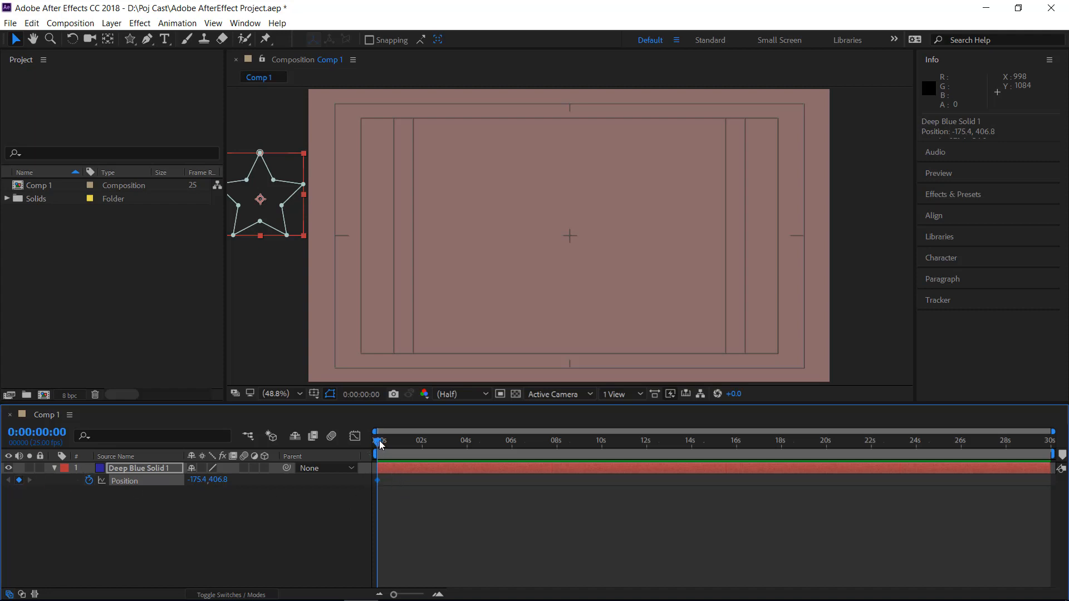
drag(377, 443, 470, 443)
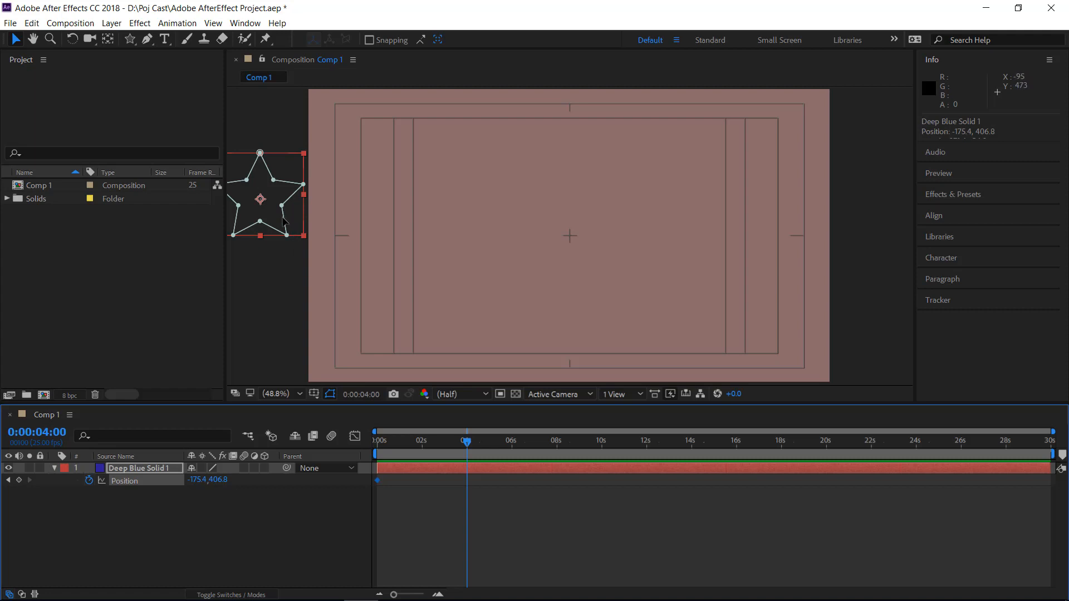
drag(284, 221, 507, 221)
key(ctrl+z)
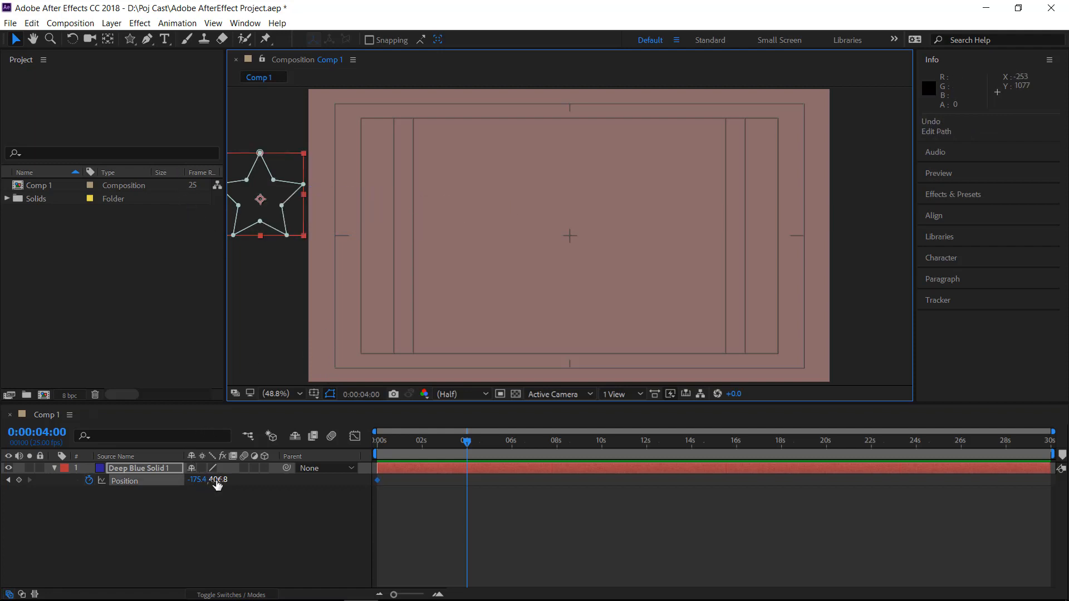
mouse_move(218, 485)
mouse_down()
mouse_move(230, 478)
mouse_move(219, 480)
mouse_up()
key(ctrl+z)
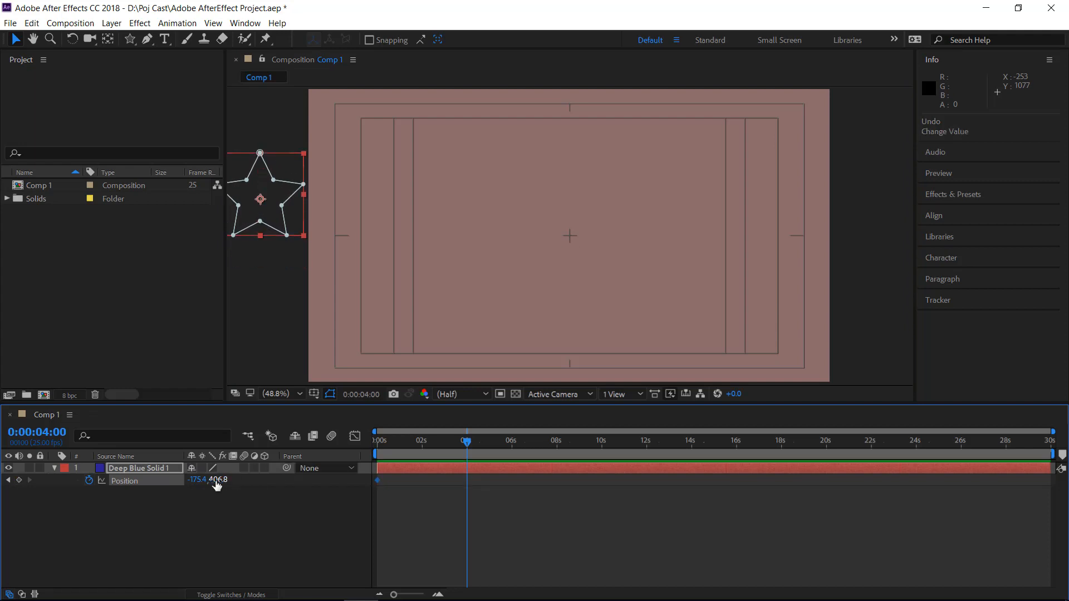
Set the star's Position to 2110.6, 406.8 beyond the frame's right edge at 4 s, and preview the motion from the start
drag(198, 482, 1066, 311)
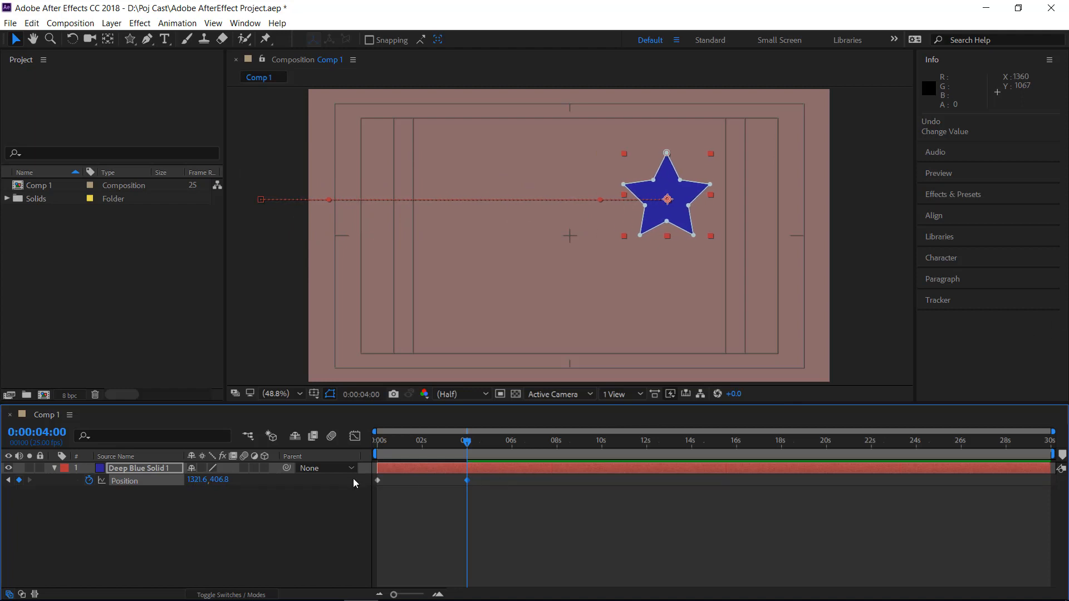
drag(194, 484, 682, 427)
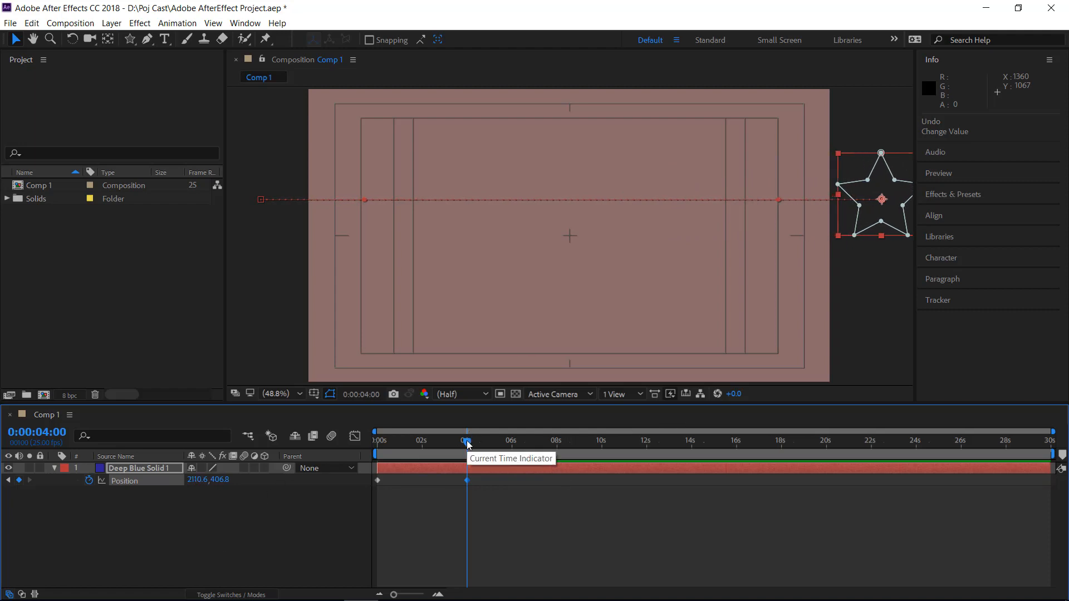
drag(467, 443, 324, 447)
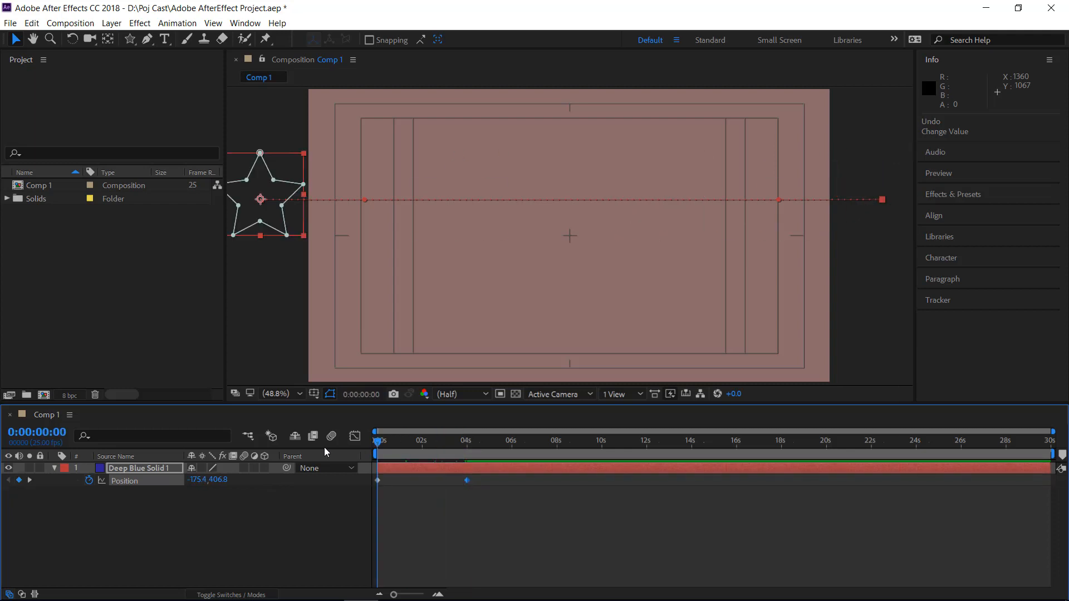
key(space)
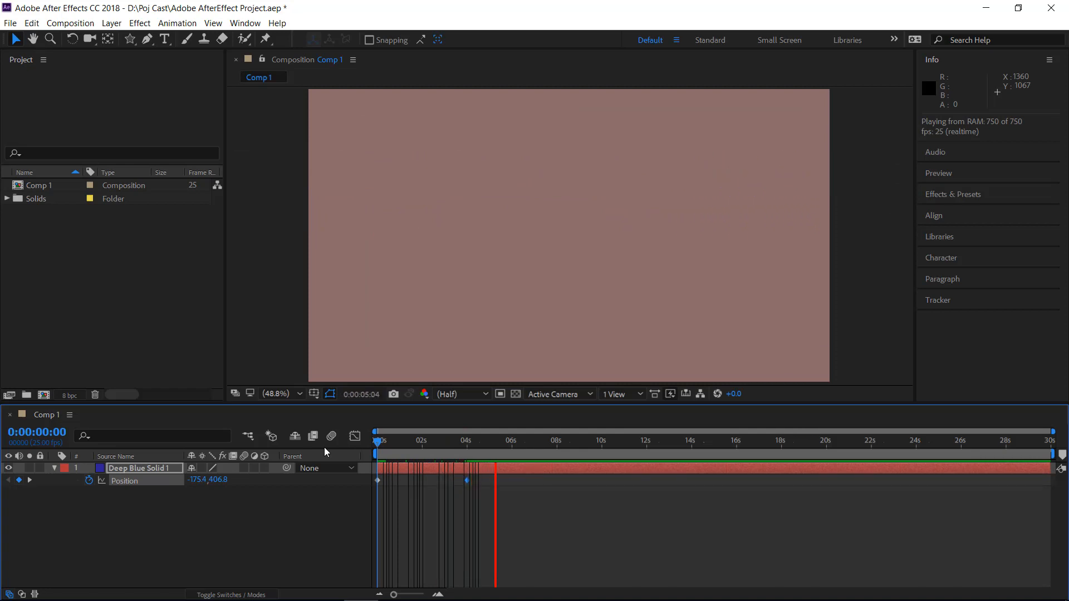
key(space)
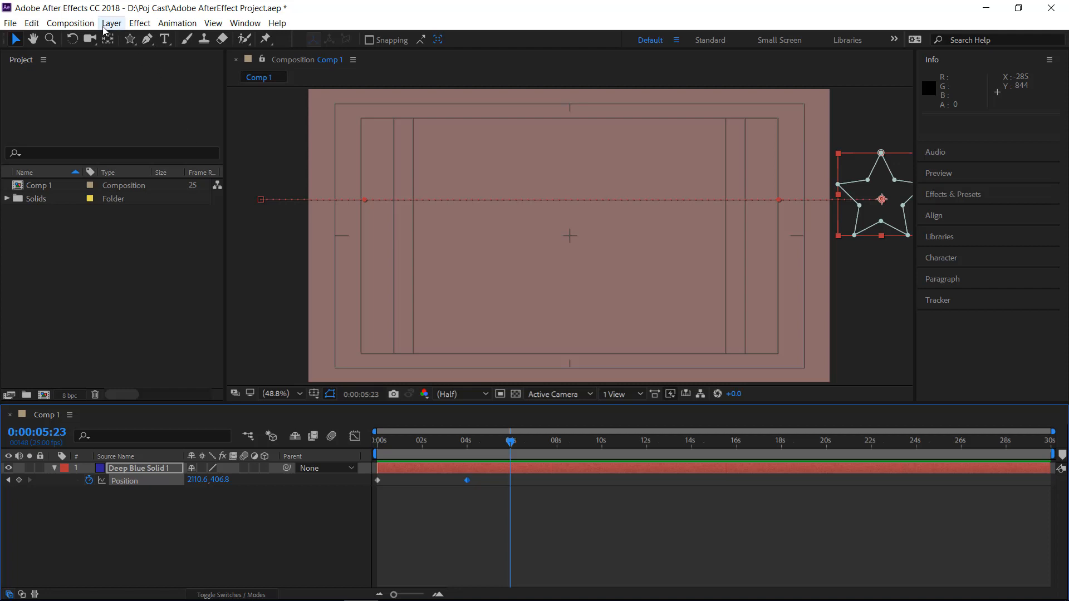
Shorten the composition's duration to 3 seconds (0:00:03:00) in its settings
click(80, 28)
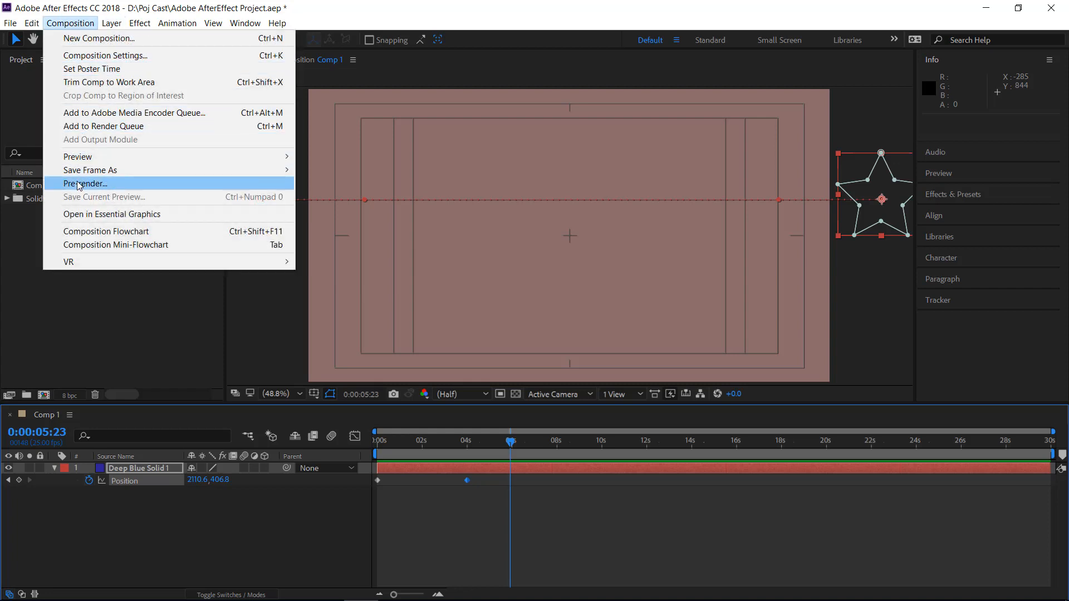
click(90, 55)
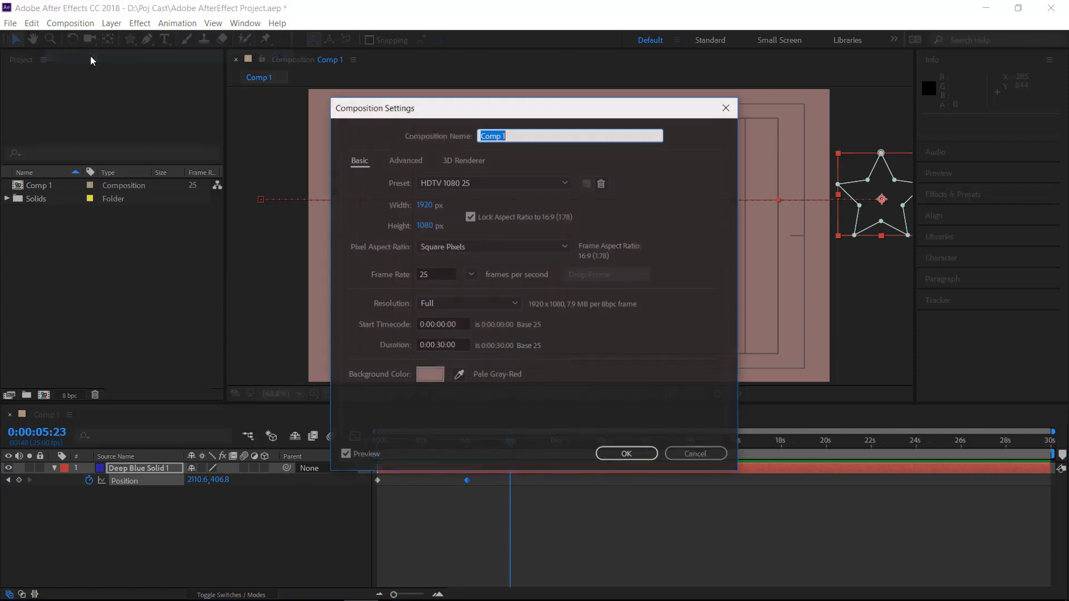
click(438, 345)
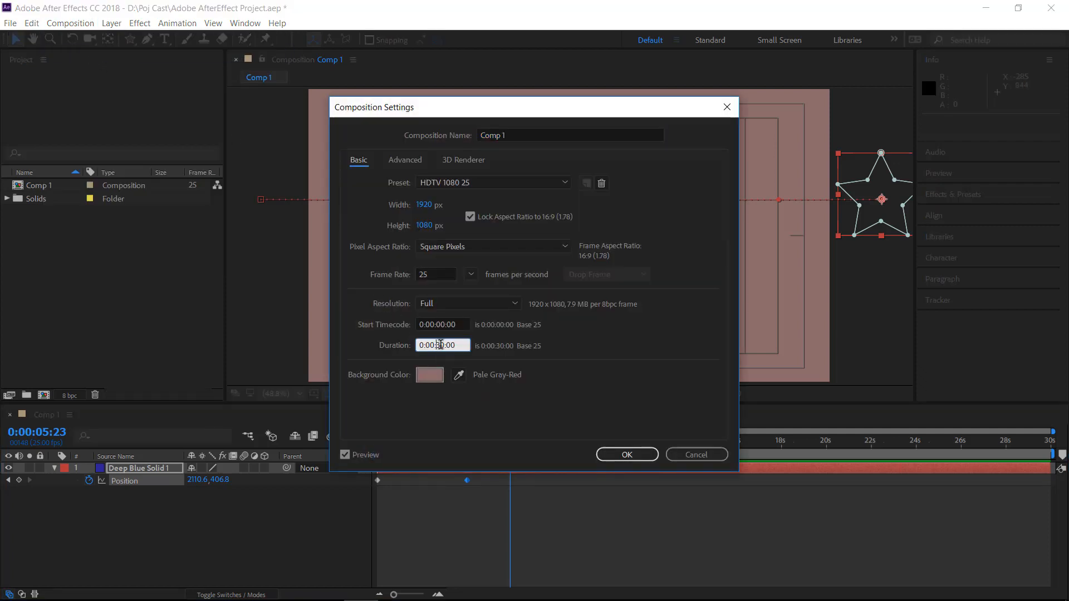
double_click(440, 345)
text(03)
click(627, 455)
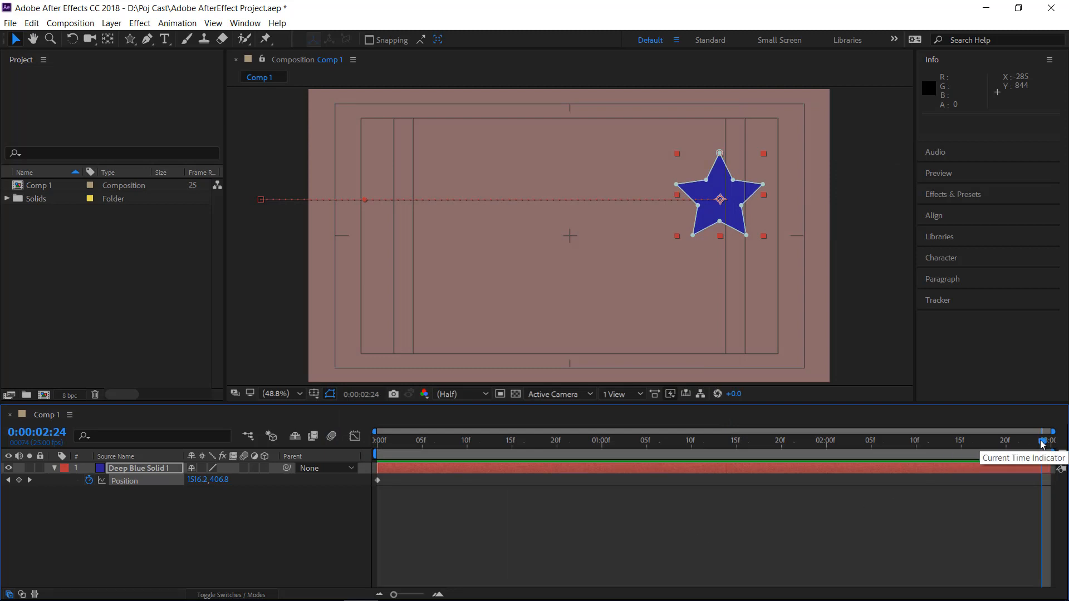
Keyframe the star's Position at 2154.2, 406.8 outside the frame's right edge at 0:00:02:24, and preview the motion
mouse_move(1042, 443)
mouse_down()
mouse_move(970, 453)
mouse_move(1056, 442)
mouse_up()
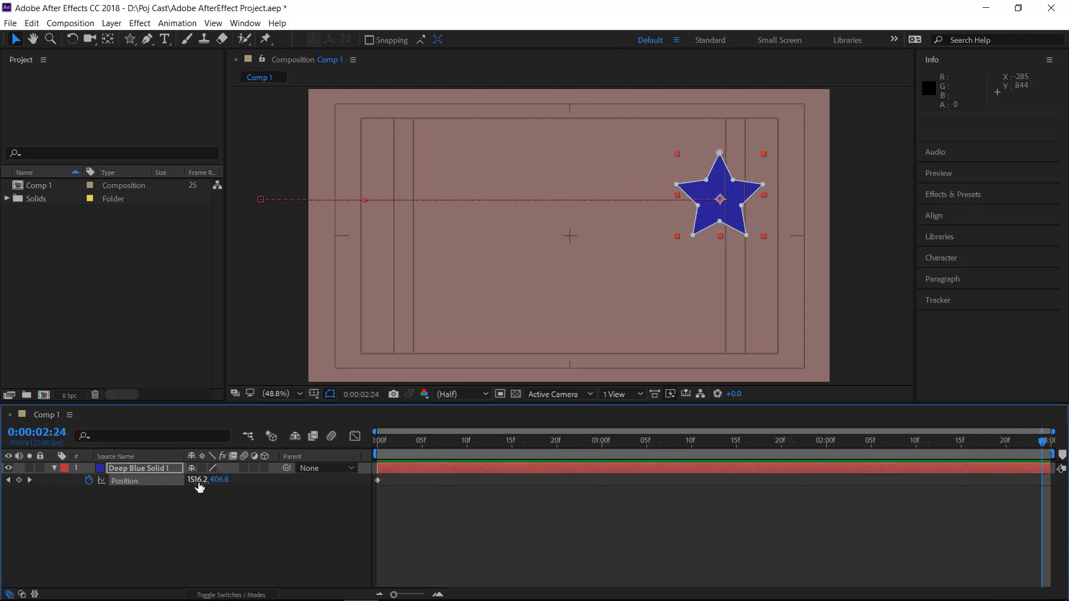
drag(196, 482, 580, 421)
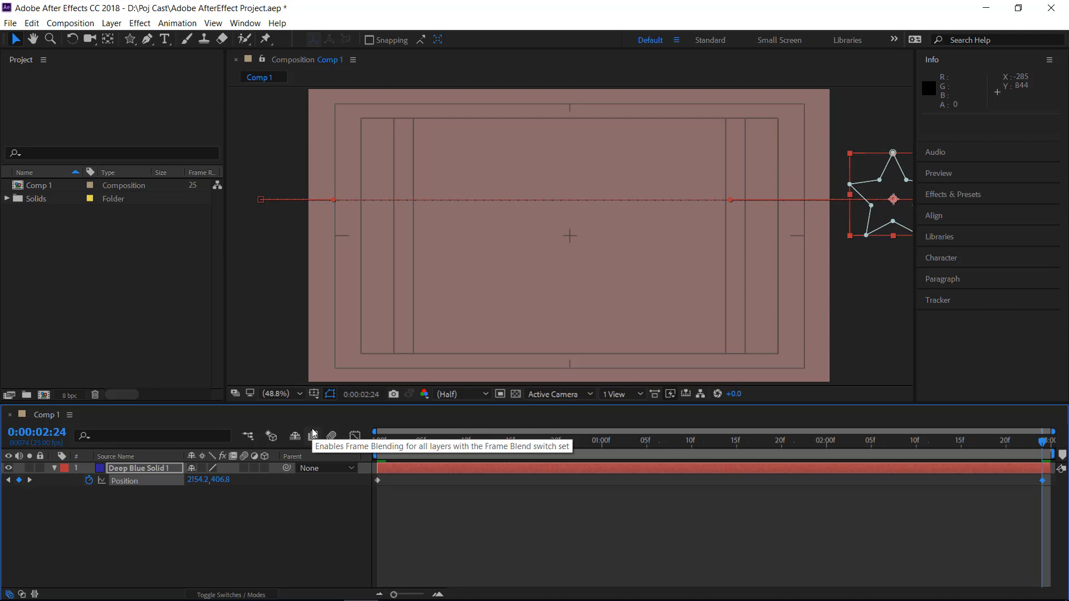
key(space)
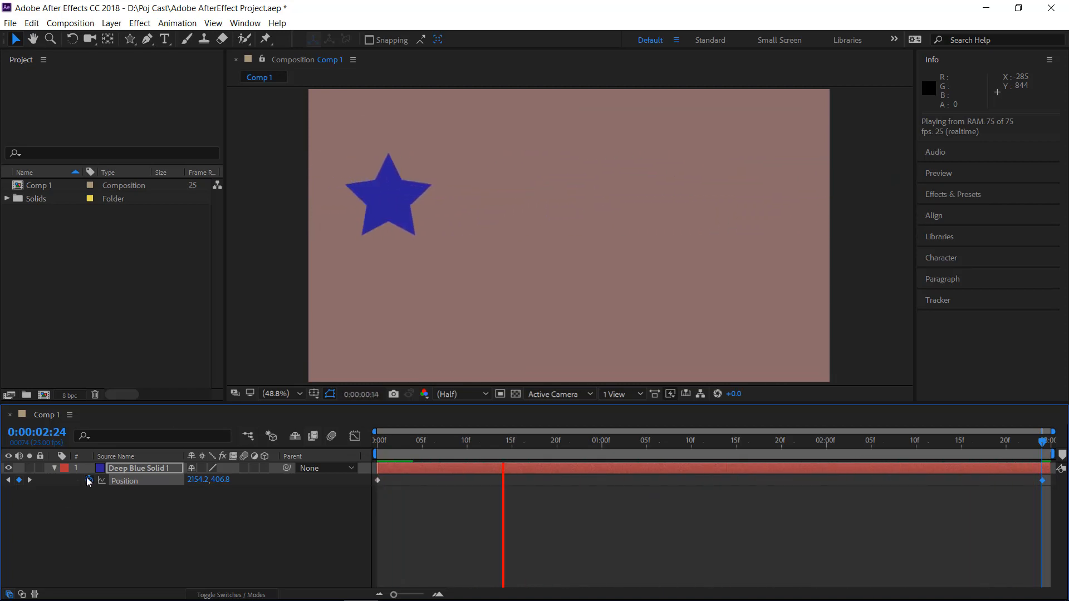
click(64, 474)
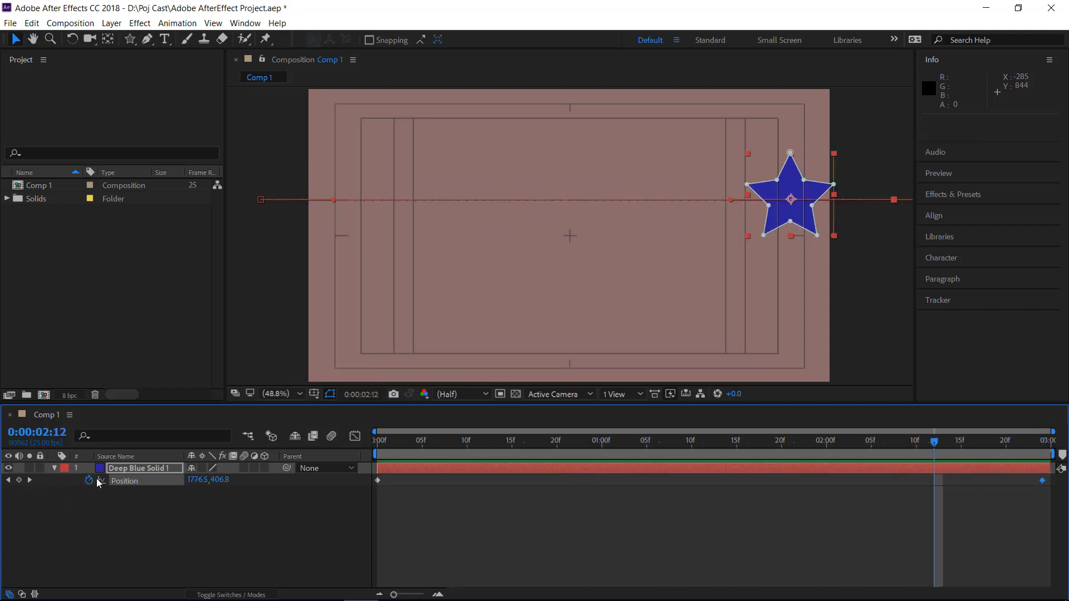
Reveal all of the star layer's Transform properties and keyframe its Scale at 30% at 0 s
click(53, 468)
click(53, 468)
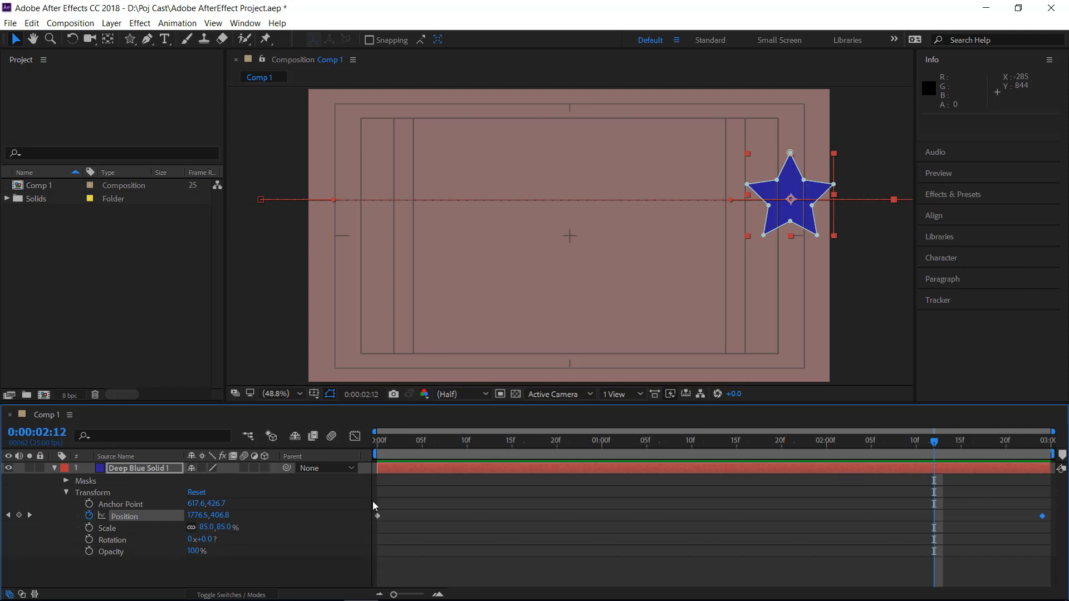
click(9, 516)
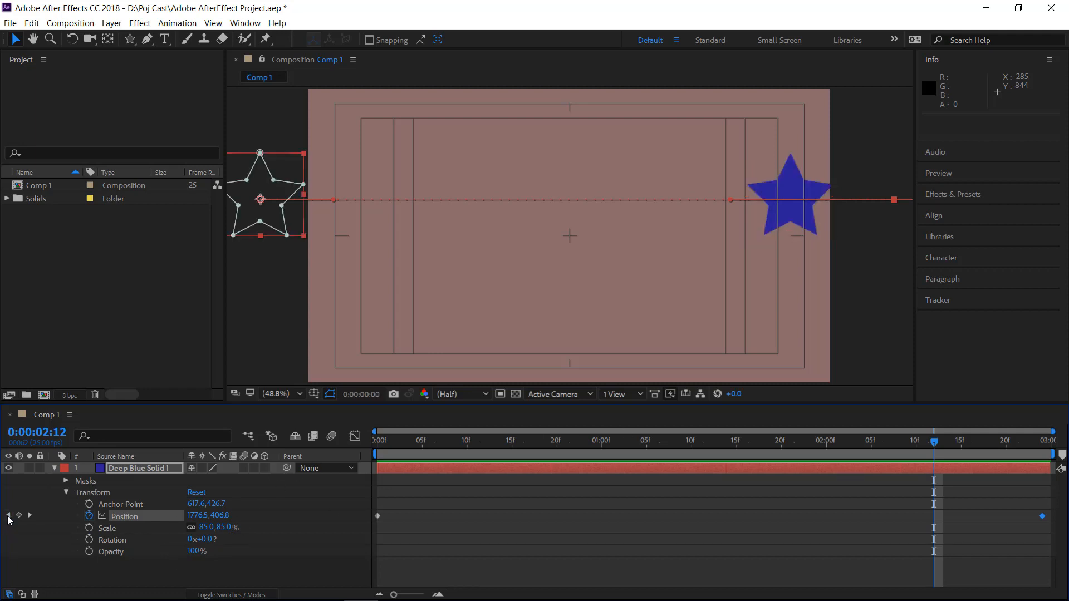
click(8, 516)
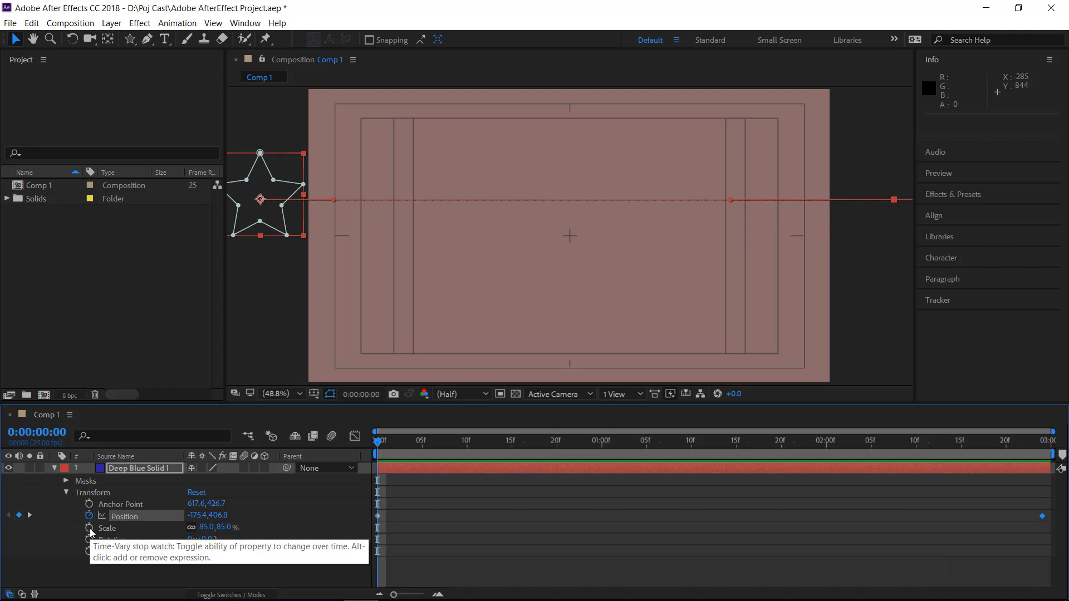
click(91, 529)
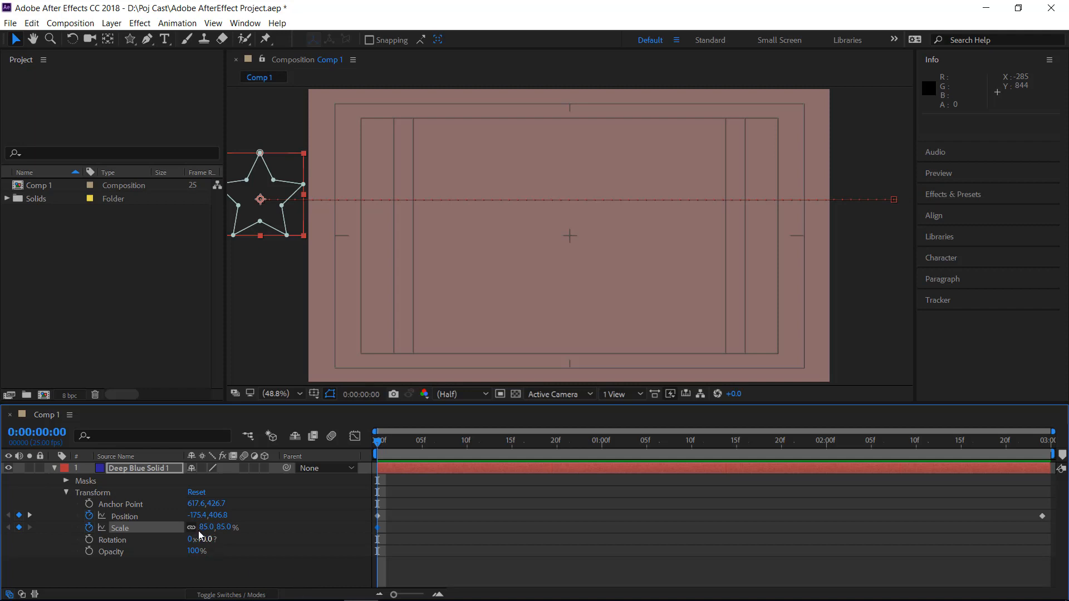
drag(207, 528, 173, 532)
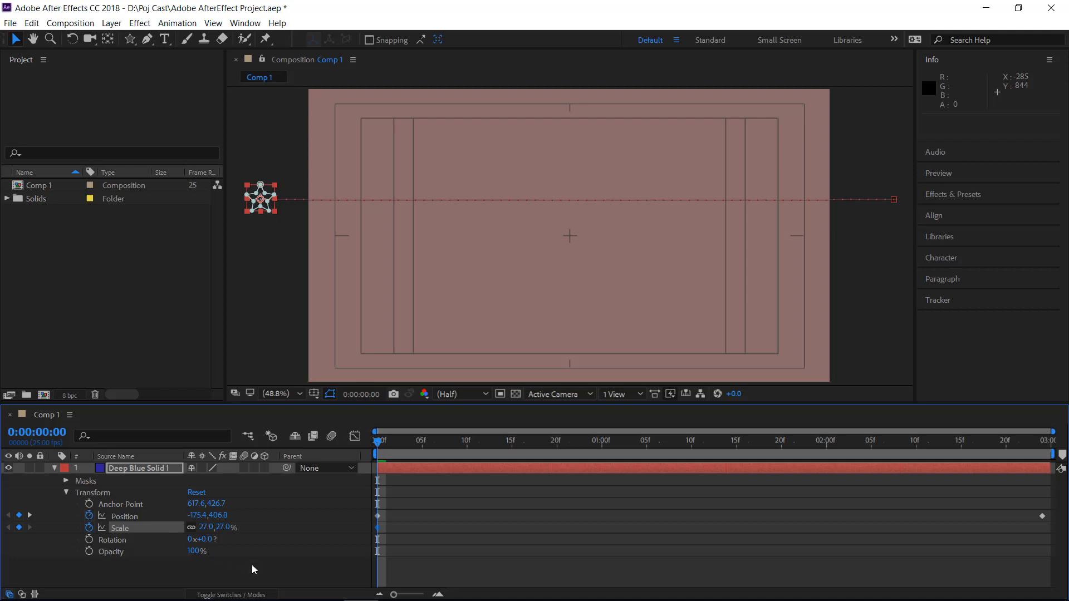
click(205, 527)
text(30)
key(Return)
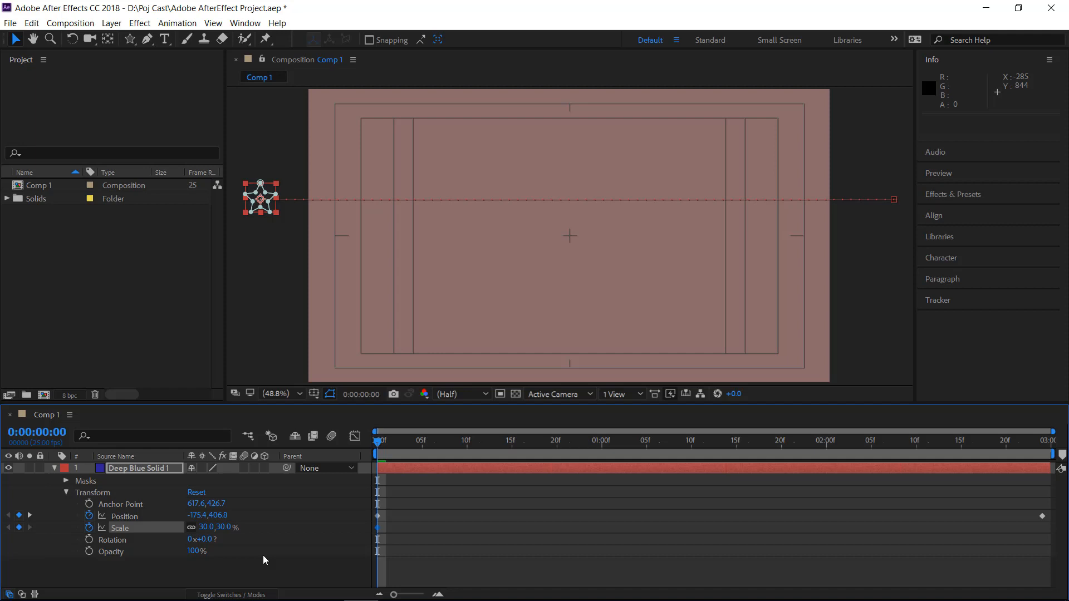
Add a Rotation keyframe of 0 at 0 s, and keyframe the star's Scale at 100% at 0:00:02:24
click(90, 540)
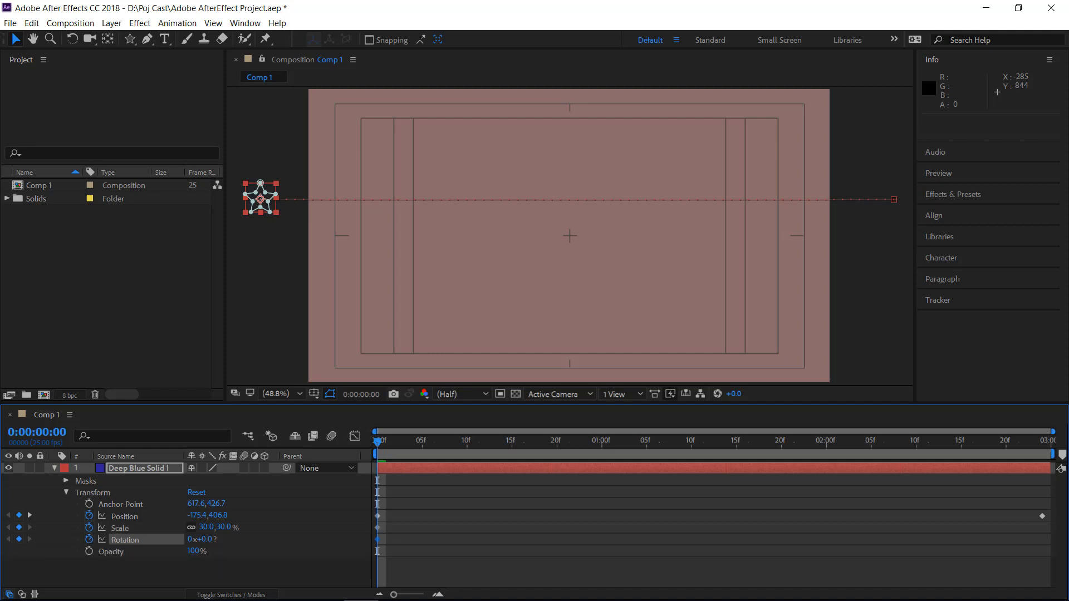
key(space)
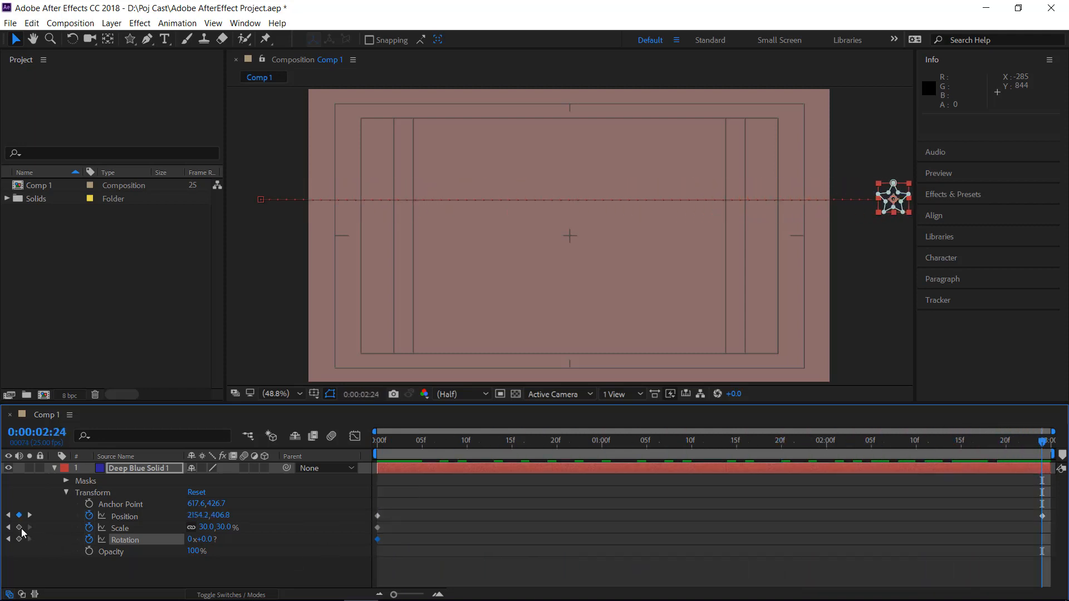
click(19, 527)
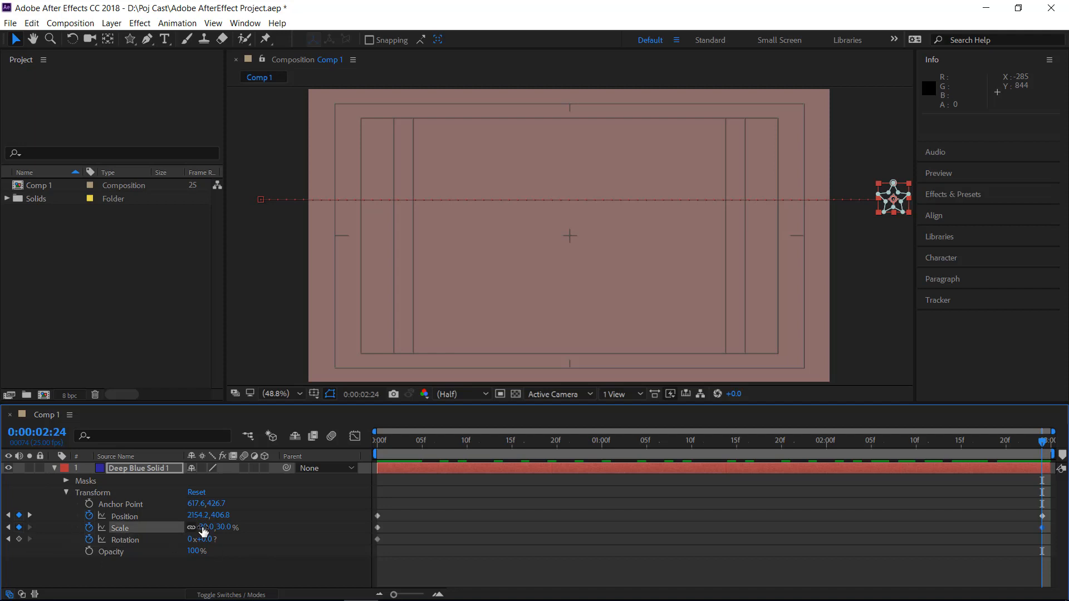
click(204, 527)
text(100)
key(Return)
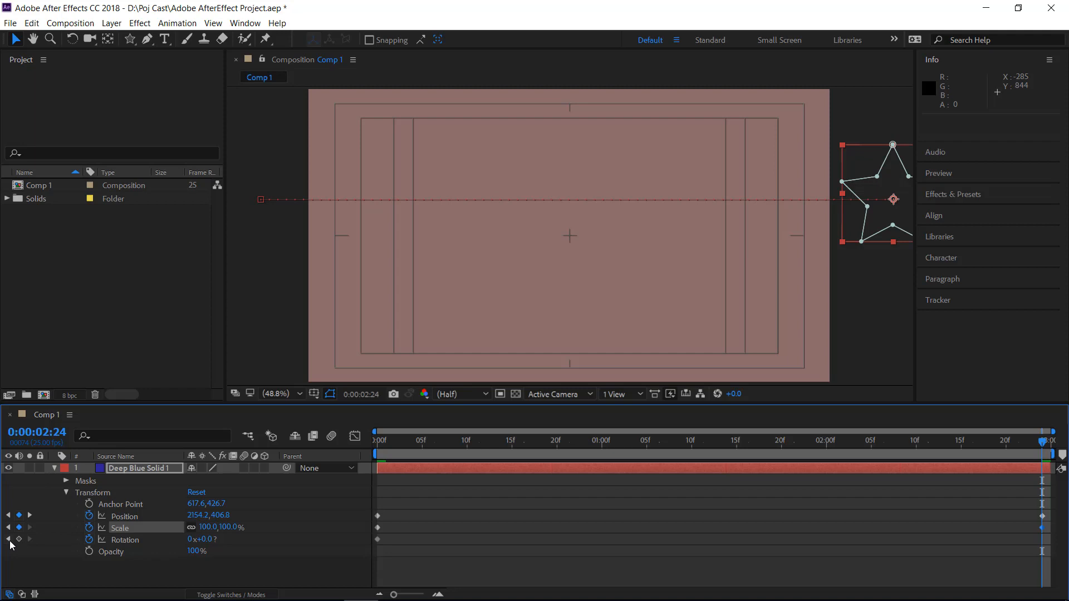
Keyframe the star's Rotation at 5 full turns at 0:00:02:24, and preview the growing, spinning motion
click(8, 540)
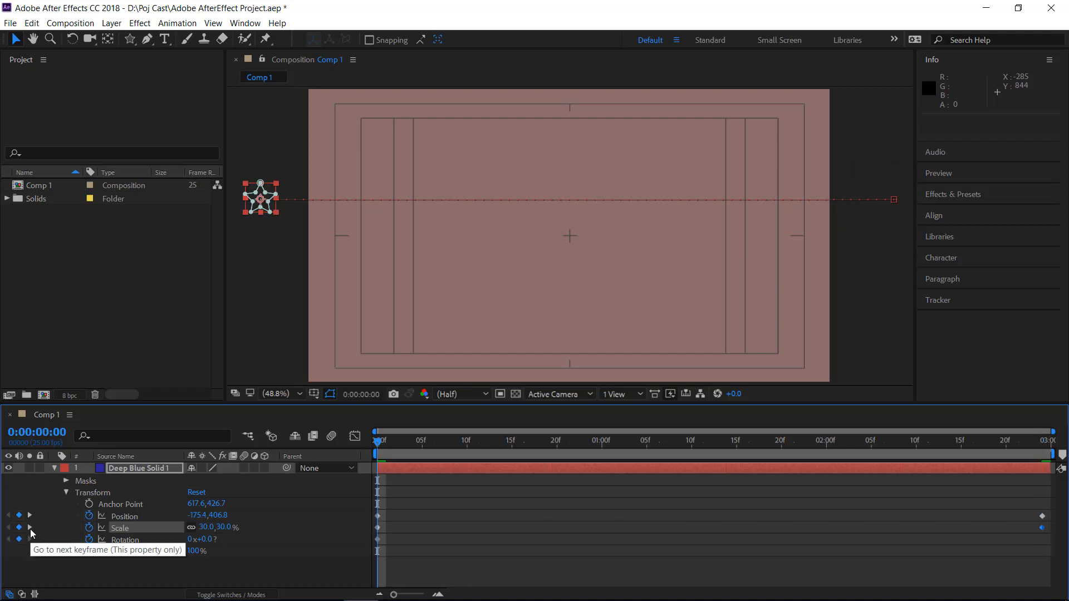
click(31, 540)
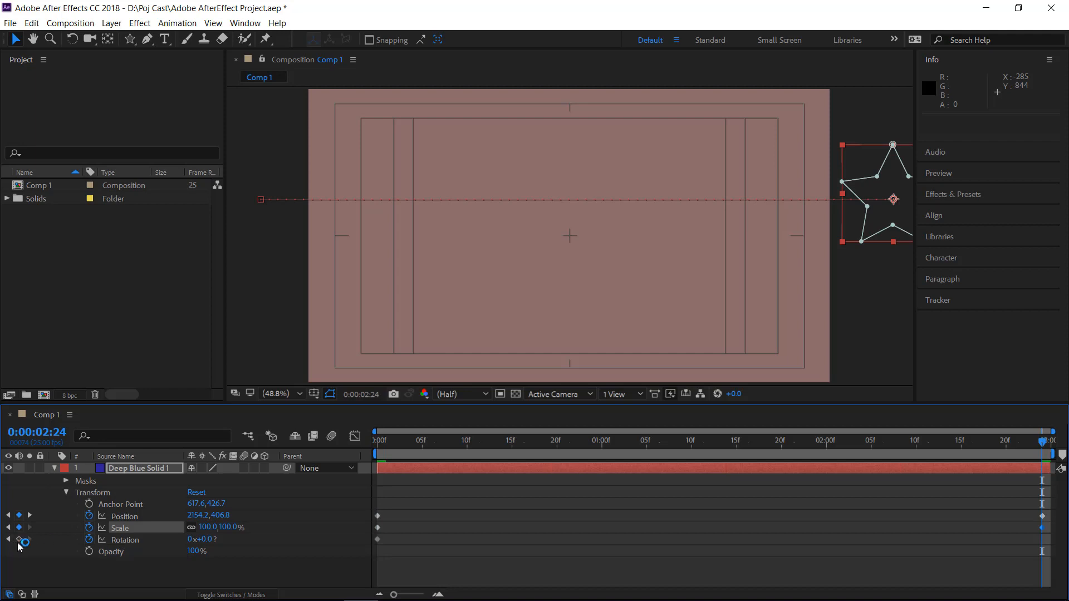
click(20, 539)
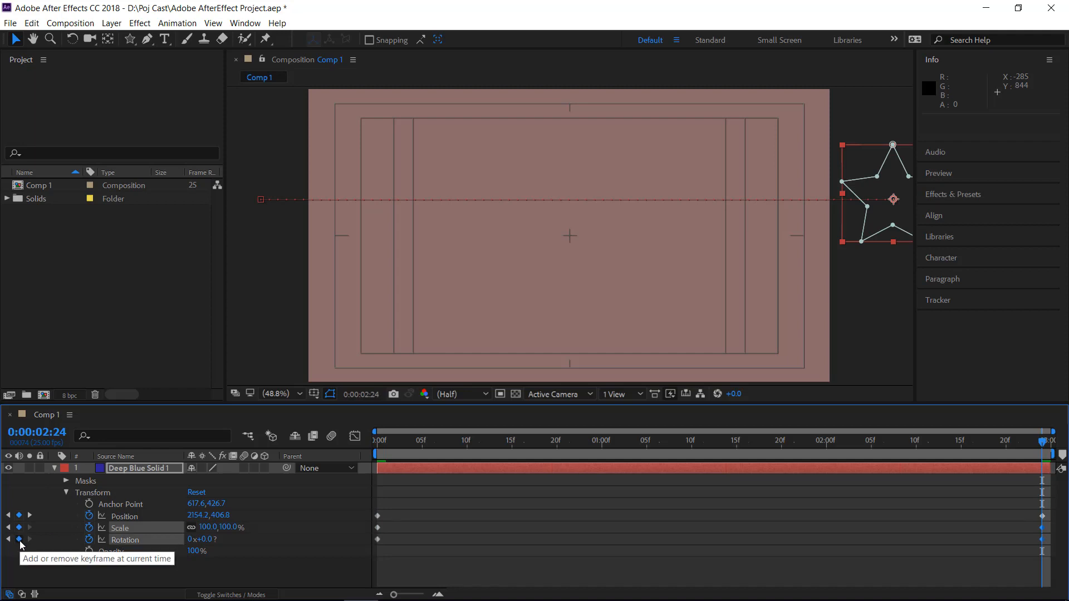
click(193, 540)
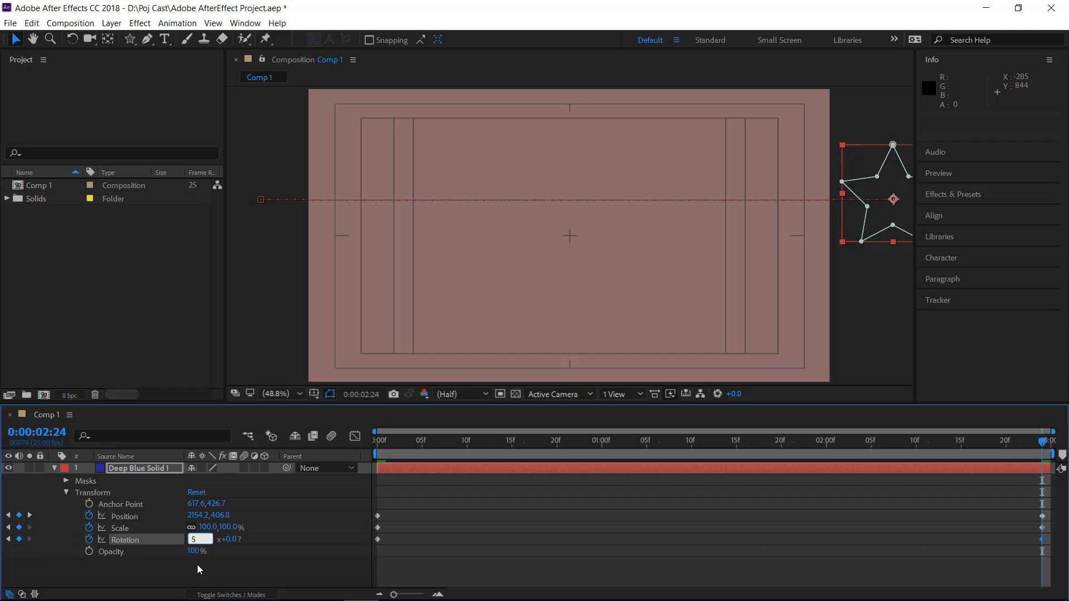
key(Return)
key(space)
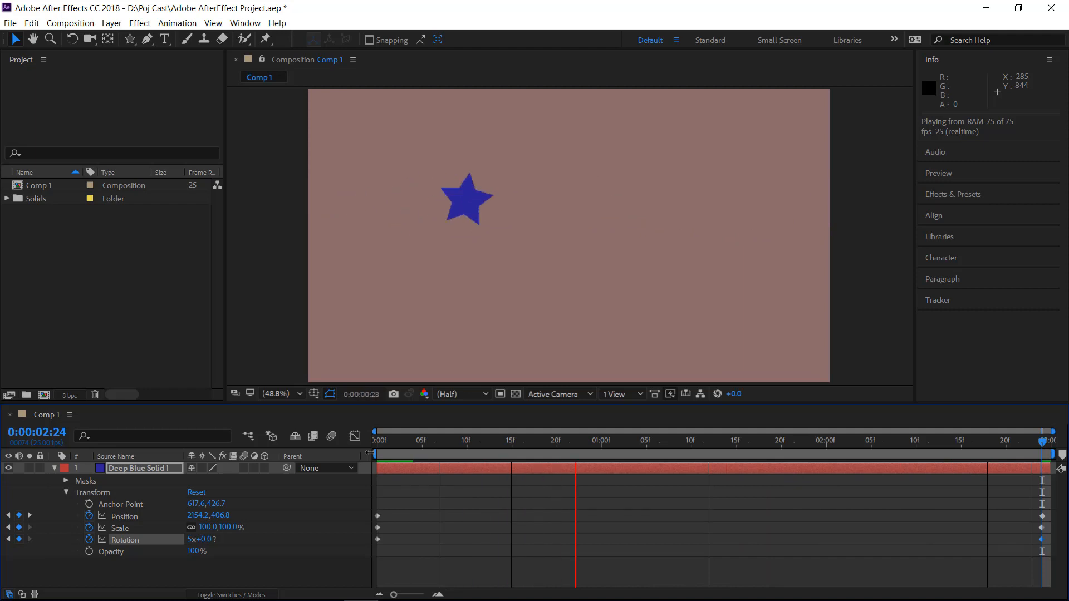
key(space)
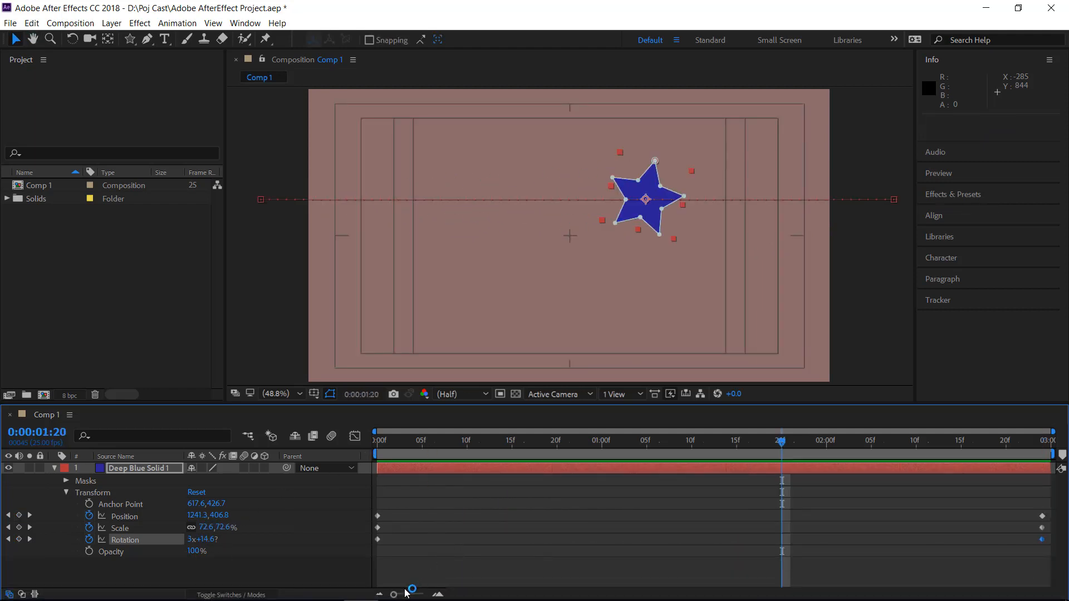
Keyframe the star's Opacity at 0% at the start of the composition
mouse_move(394, 594)
mouse_down()
mouse_move(418, 596)
mouse_move(393, 596)
mouse_up()
click(435, 595)
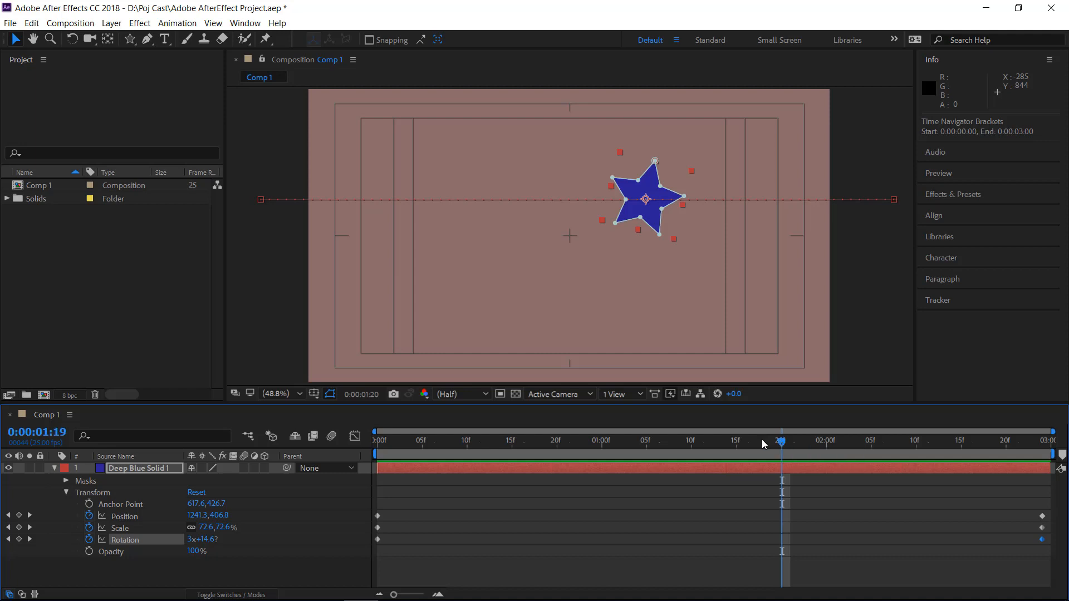
drag(762, 440, 357, 447)
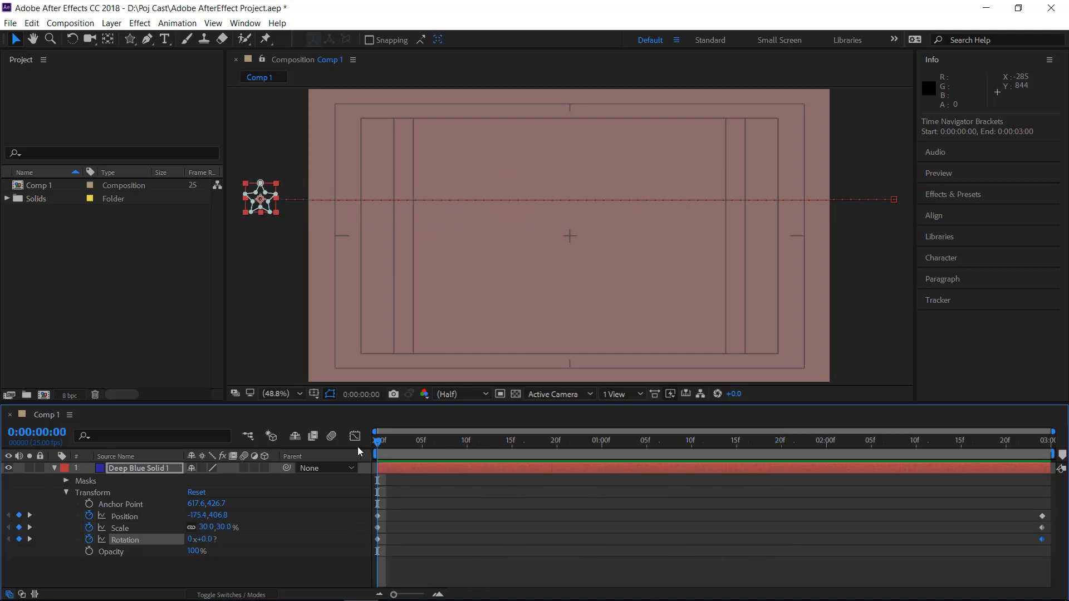
click(89, 552)
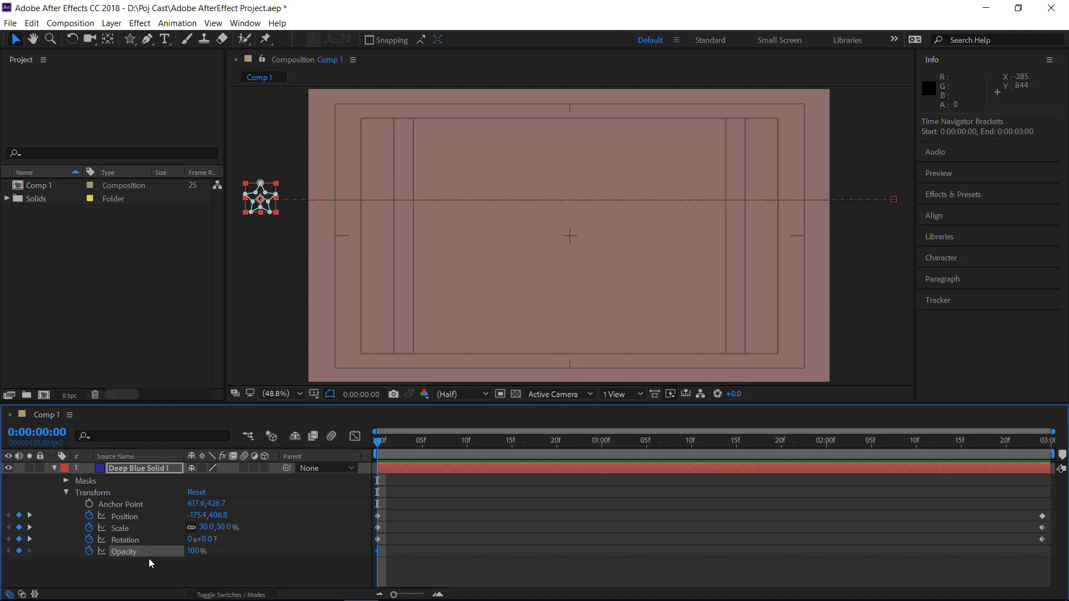
click(191, 551)
text(0)
key(Return)
Keyframe the star's Opacity at 100% at 0:00:02:24, and preview the fade-in
click(29, 539)
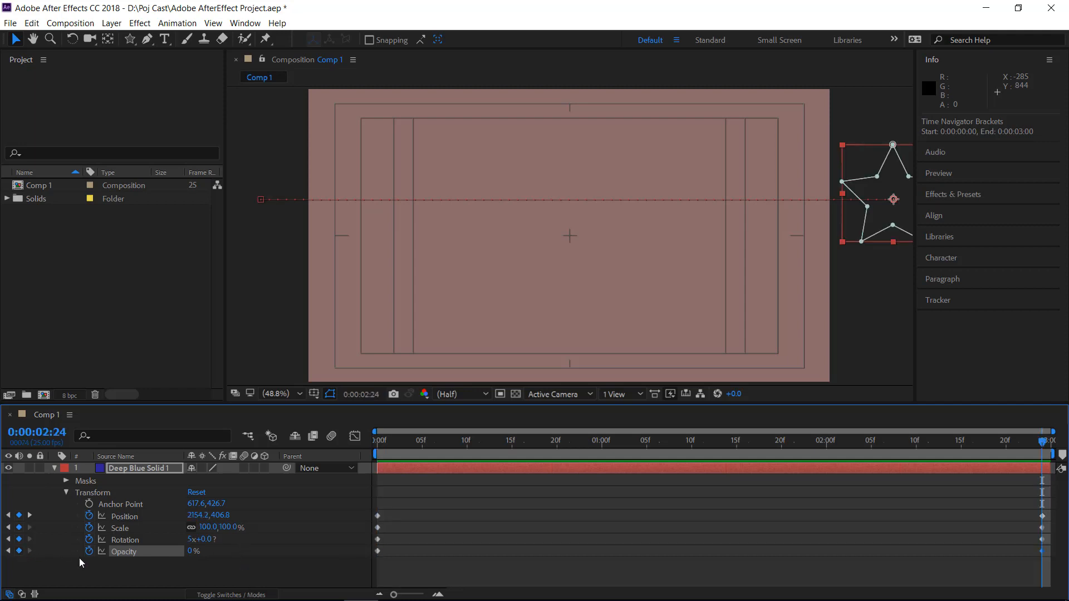
click(191, 552)
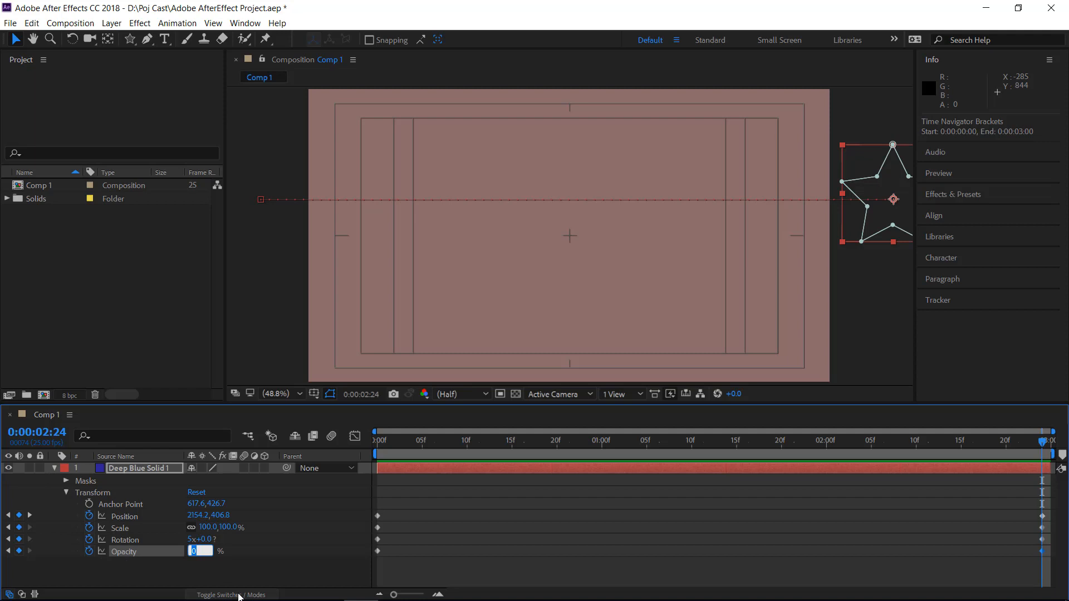
text(1000)
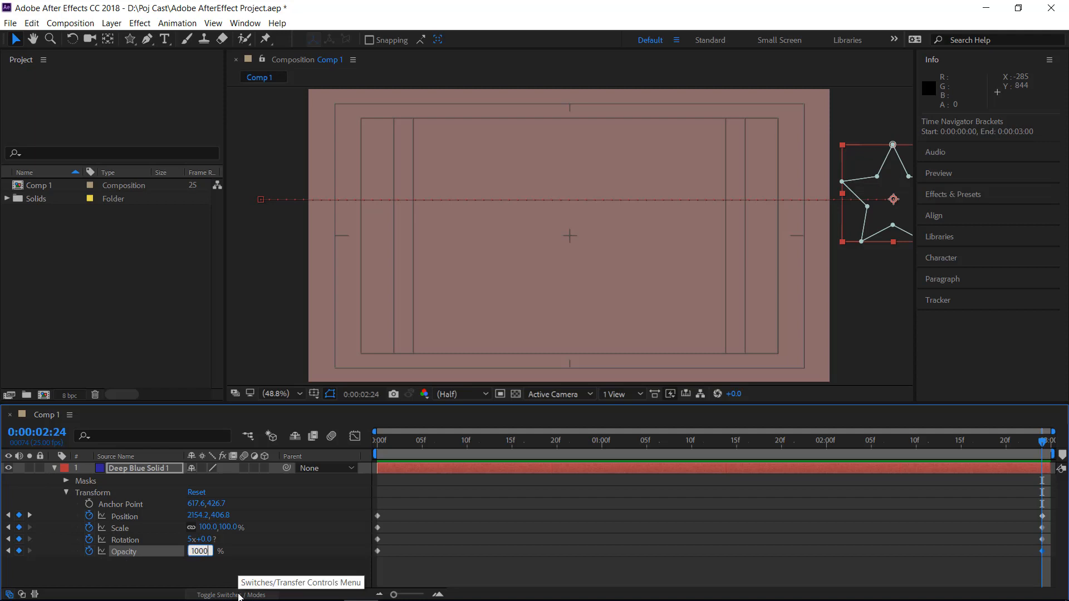
key(Return)
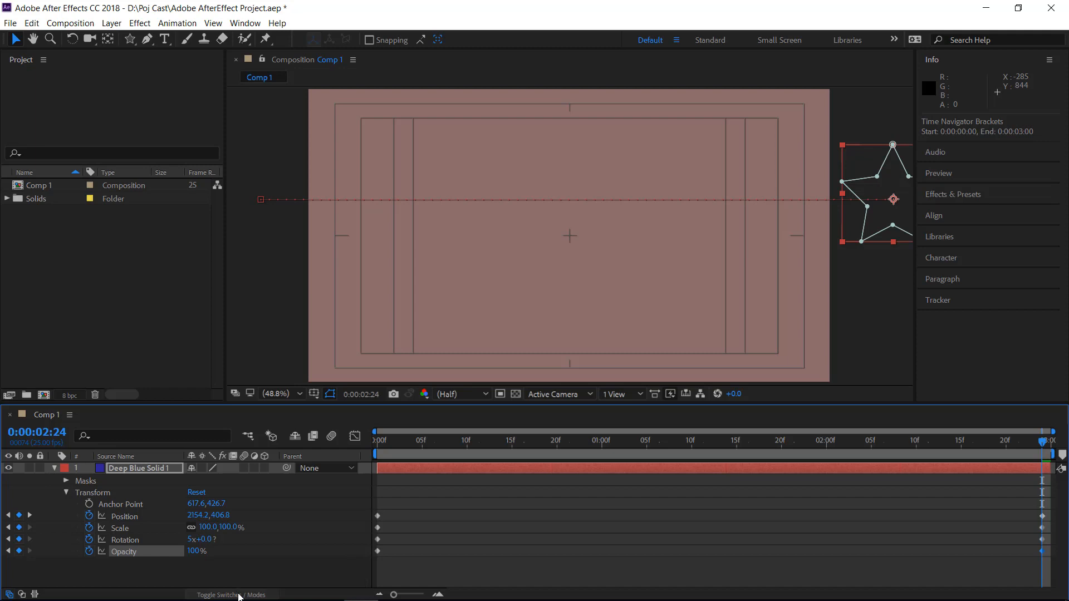
key(space)
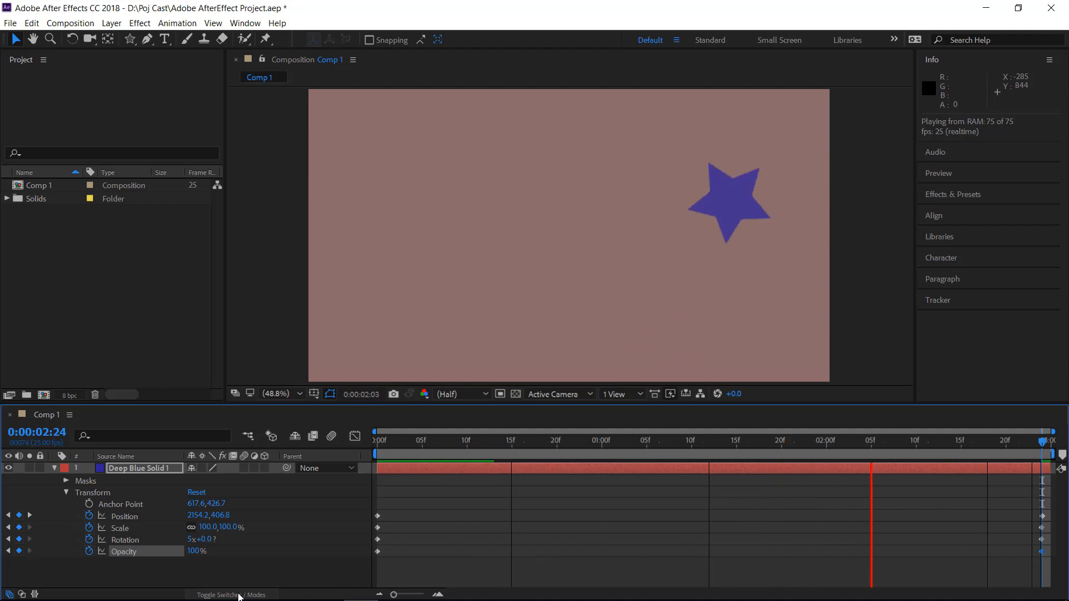
key(space)
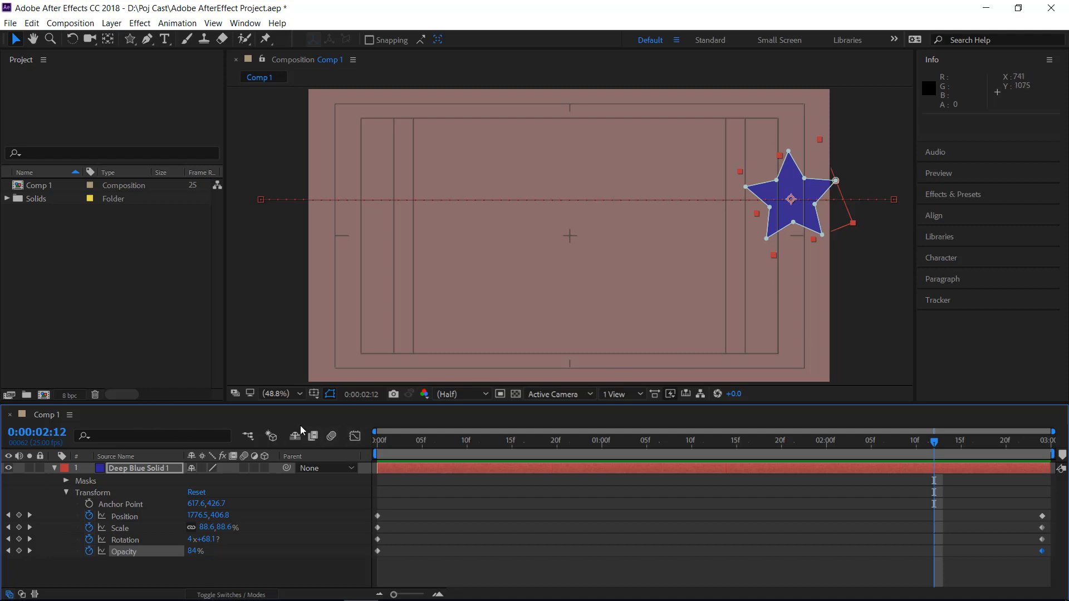
Enable motion blur for the composition and the star layer, and inspect the blur at 0:00:01:20
click(332, 436)
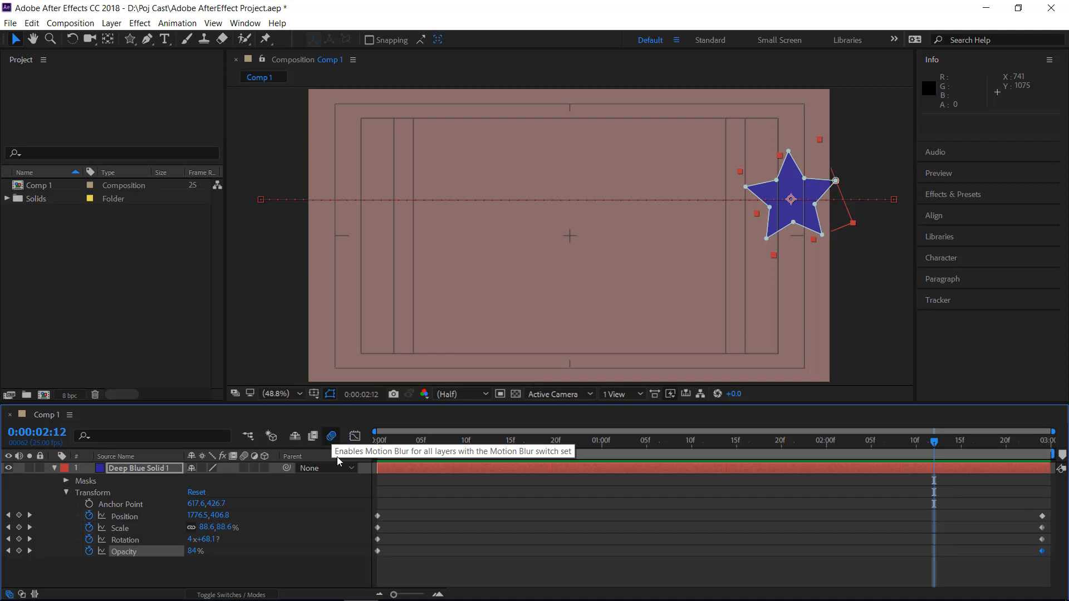
click(243, 468)
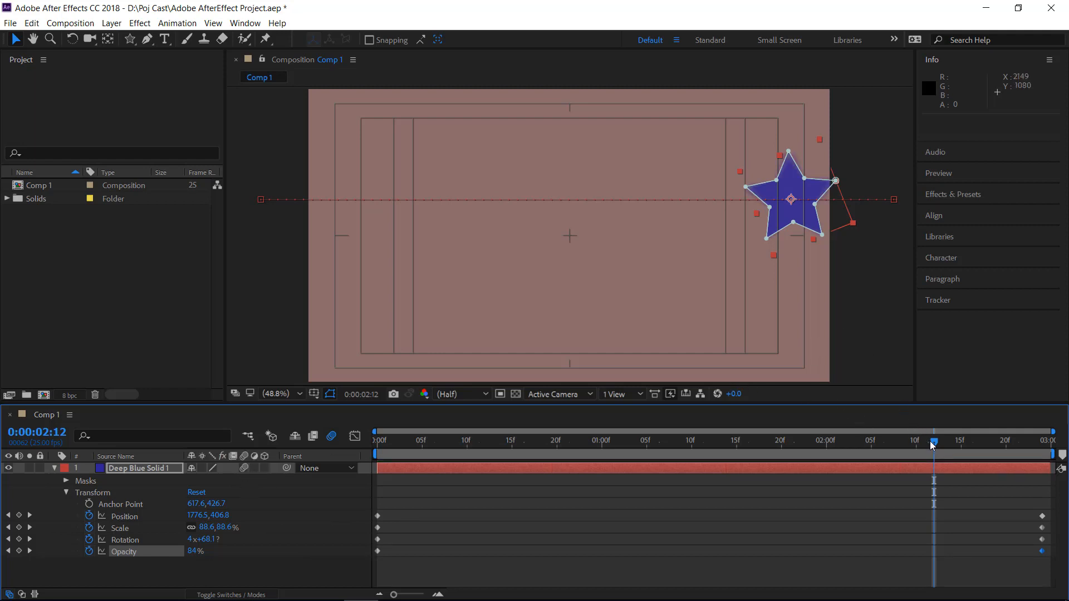
drag(934, 446, 780, 458)
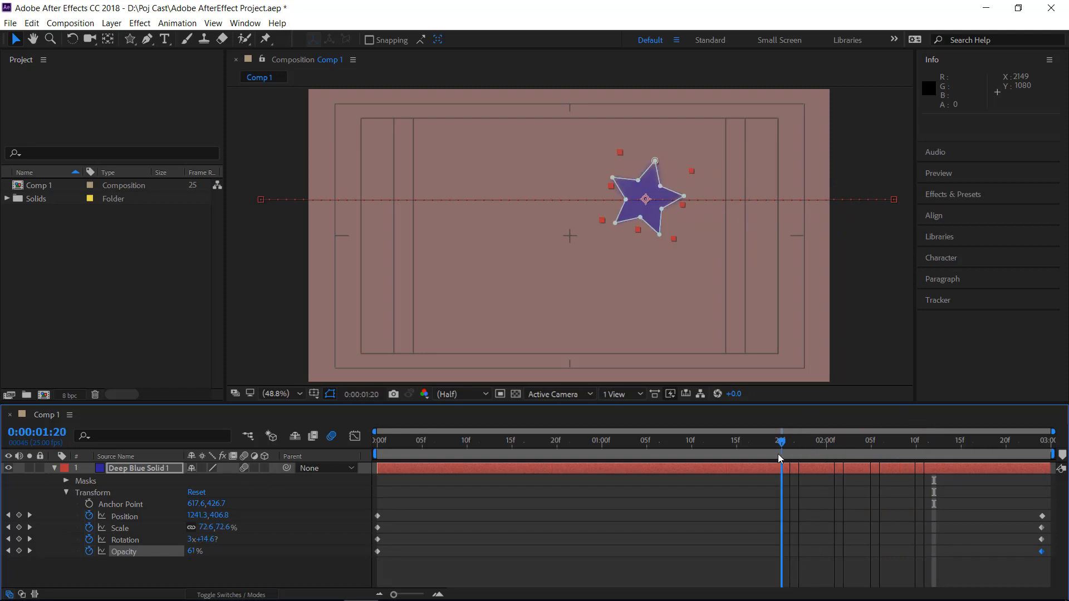
Compare the star with and without blur by switching the layer's motion blur off and back on
click(860, 362)
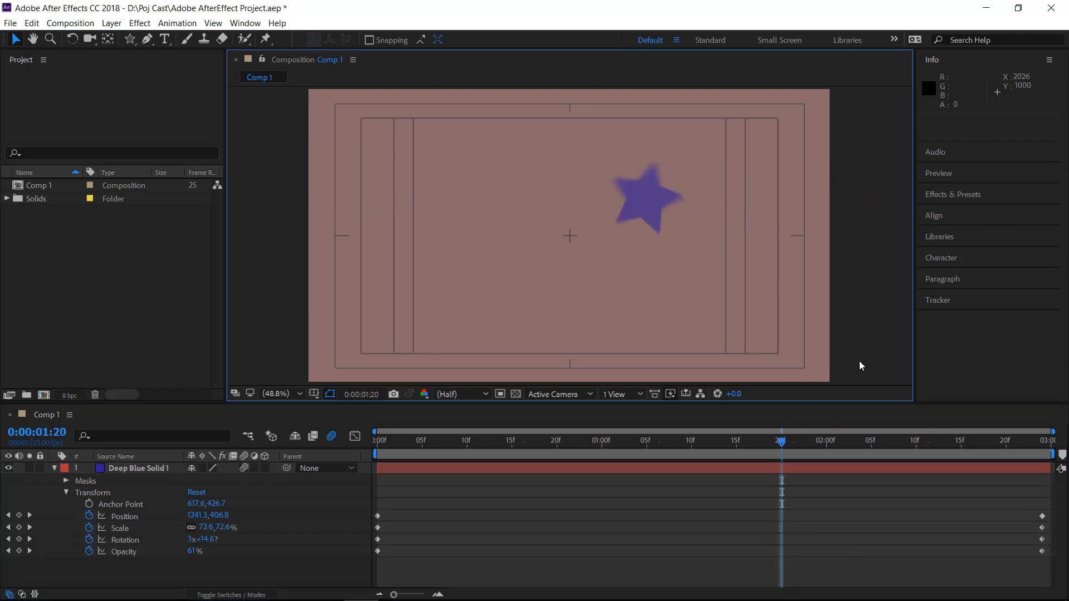
click(301, 517)
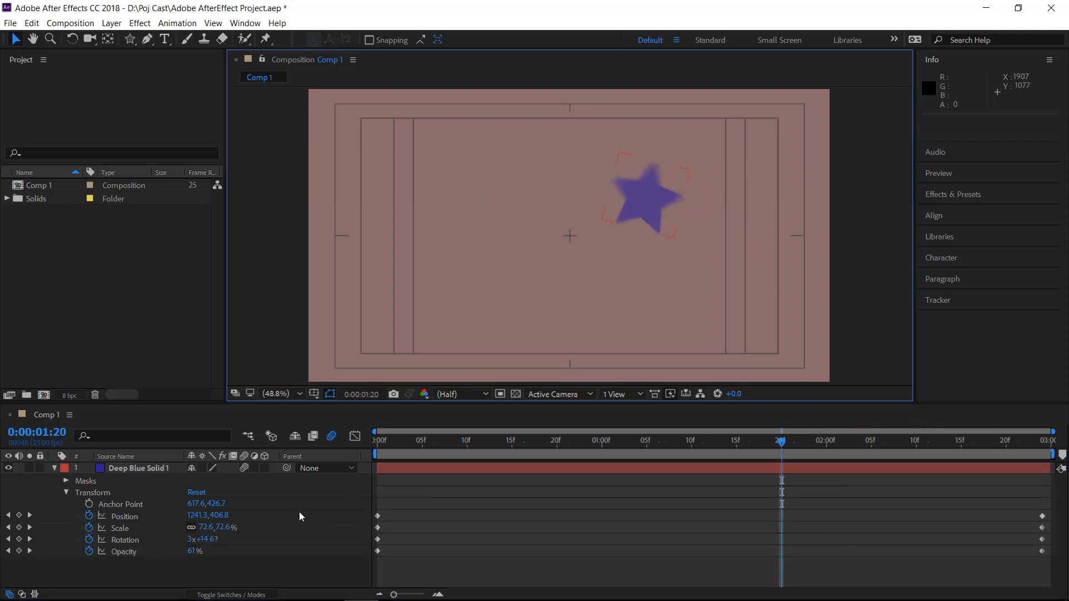
click(245, 469)
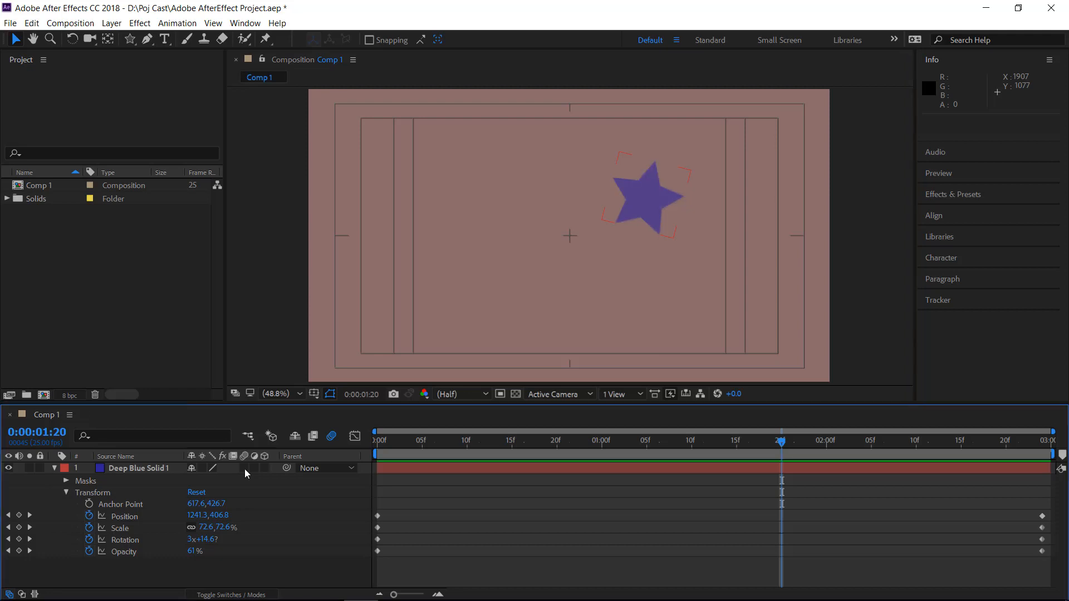
click(245, 469)
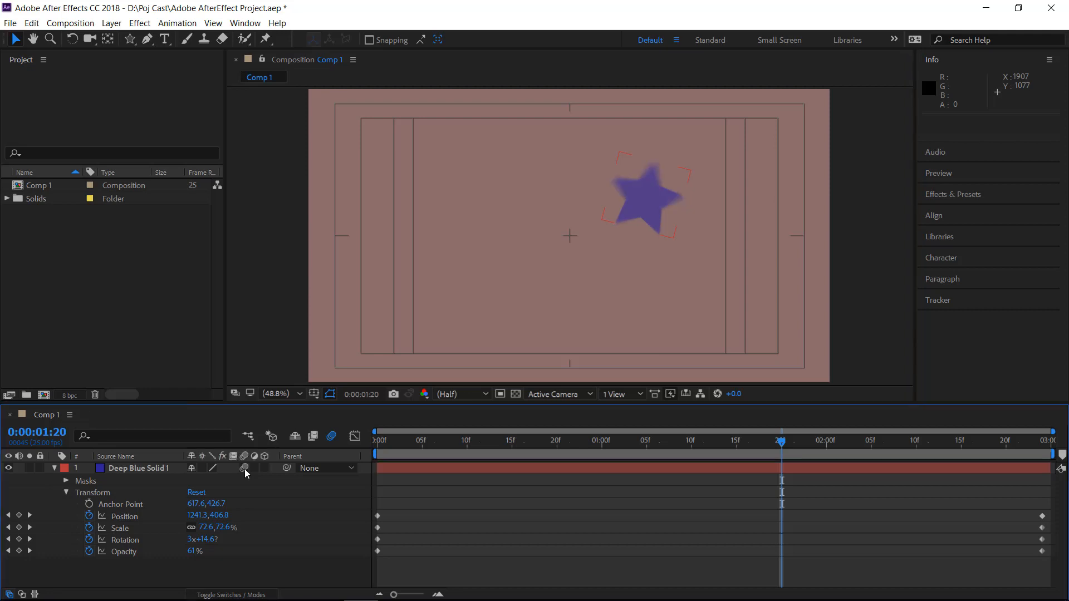
click(245, 469)
click(245, 469)
Bend the star's motion path into an S-curve, with the start handle about (621, 1083) and end handle about (708, -7), and preview it
click(125, 517)
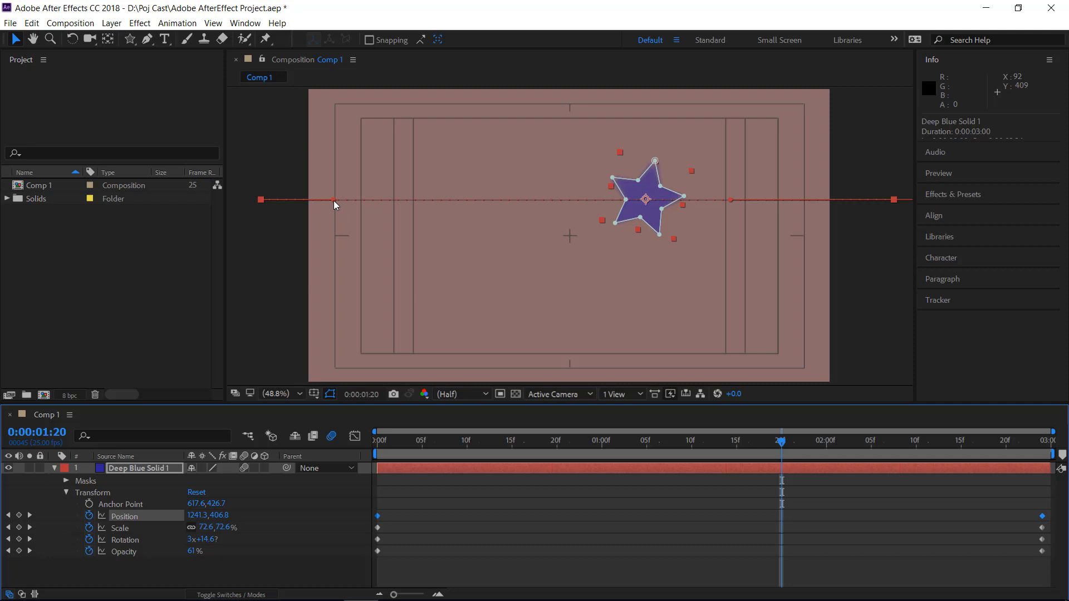
drag(334, 201, 479, 384)
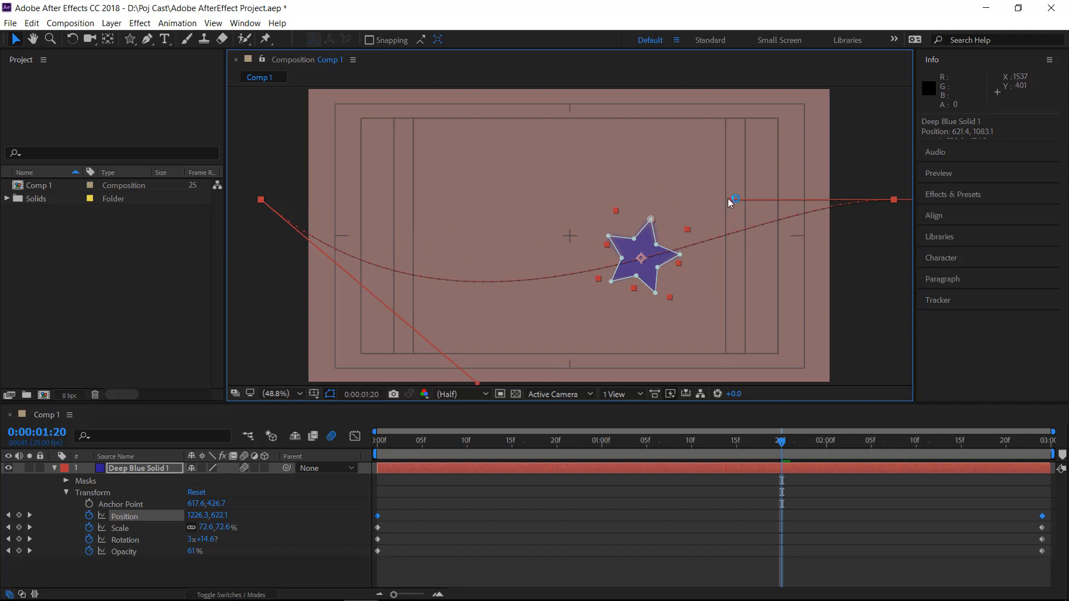
drag(731, 200, 501, 89)
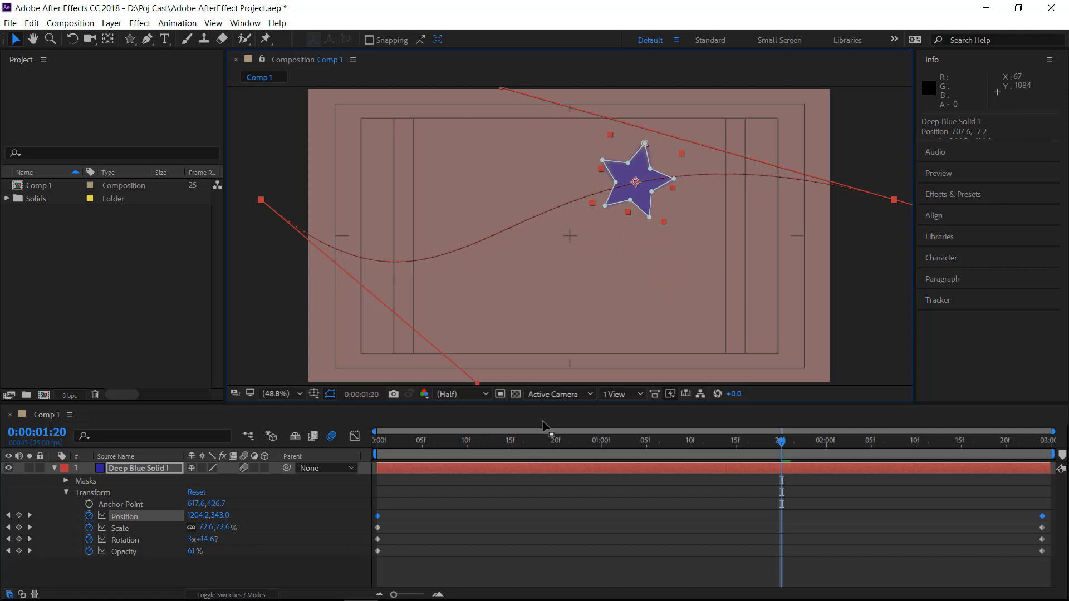
click(597, 426)
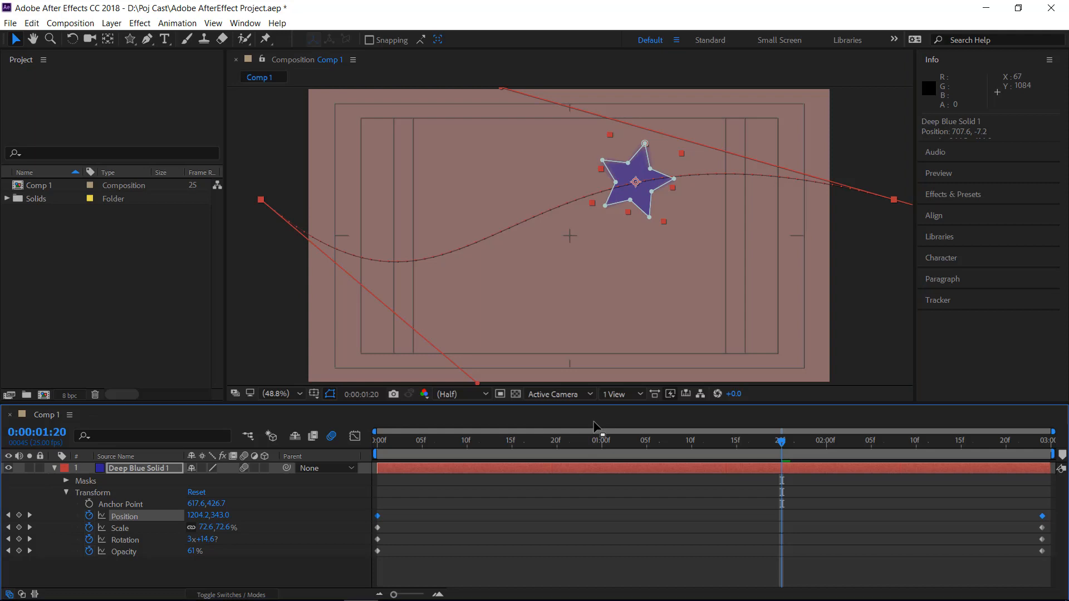
click(609, 521)
key(space)
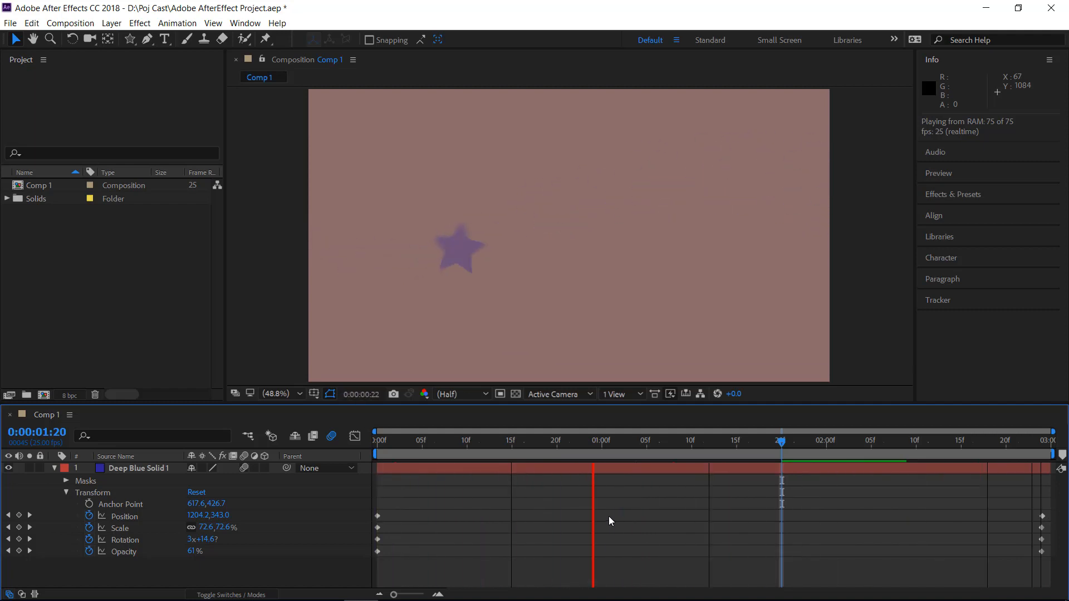
key(space)
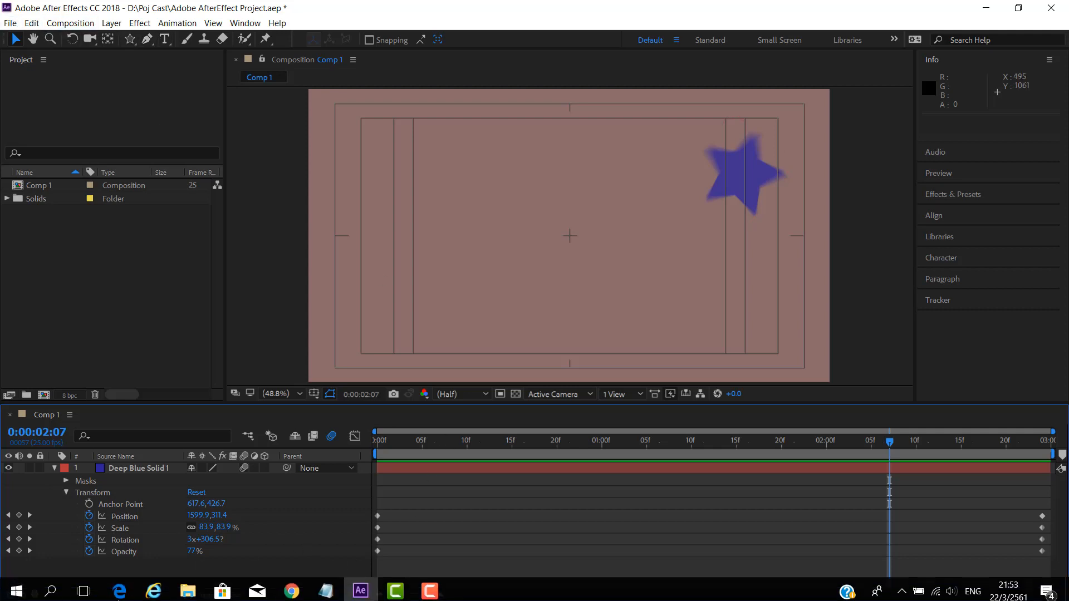
click(431, 592)
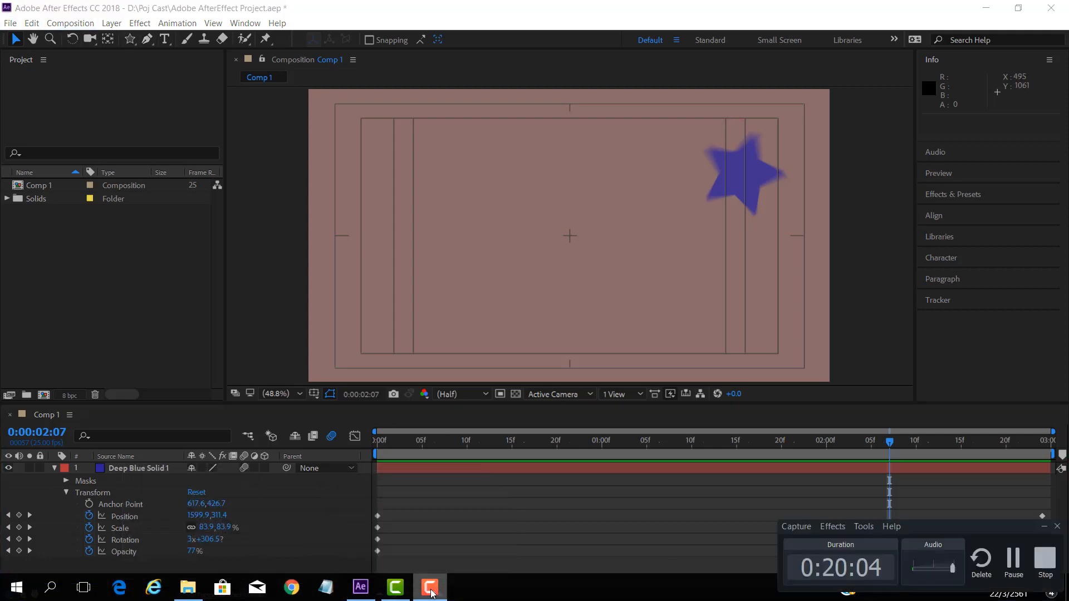